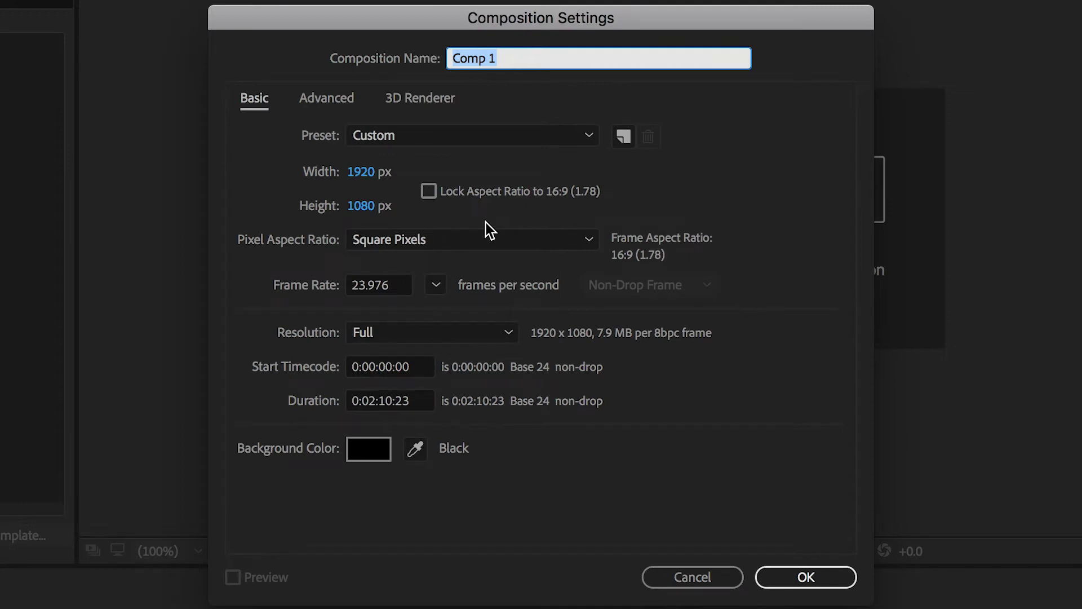
- Create a 1920 × 1080 px composition named SuperHero at 23.976 frames per second
text(SuperHero)
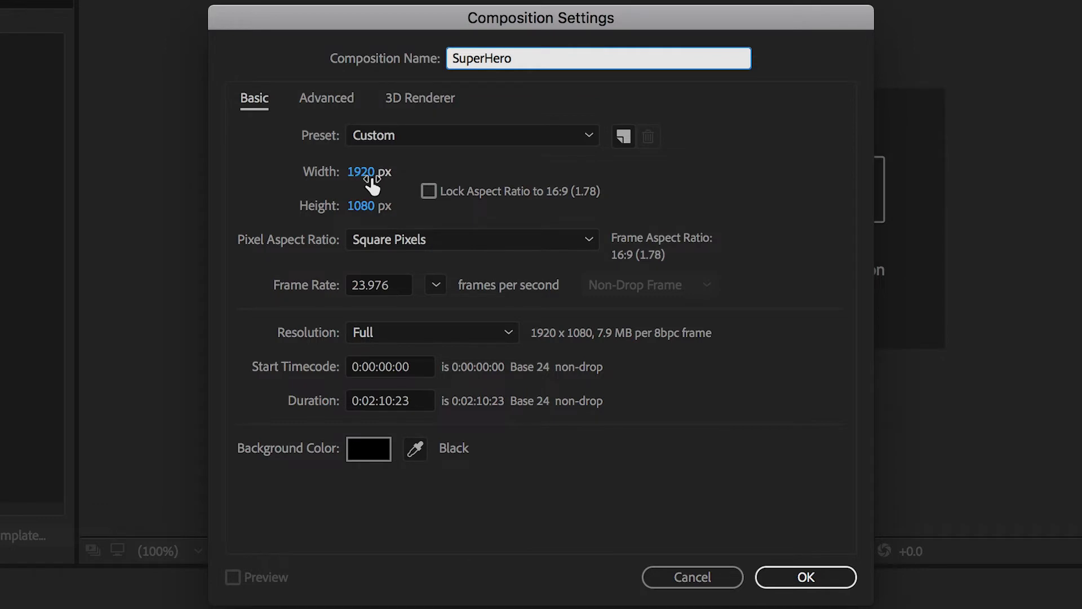
click(367, 286)
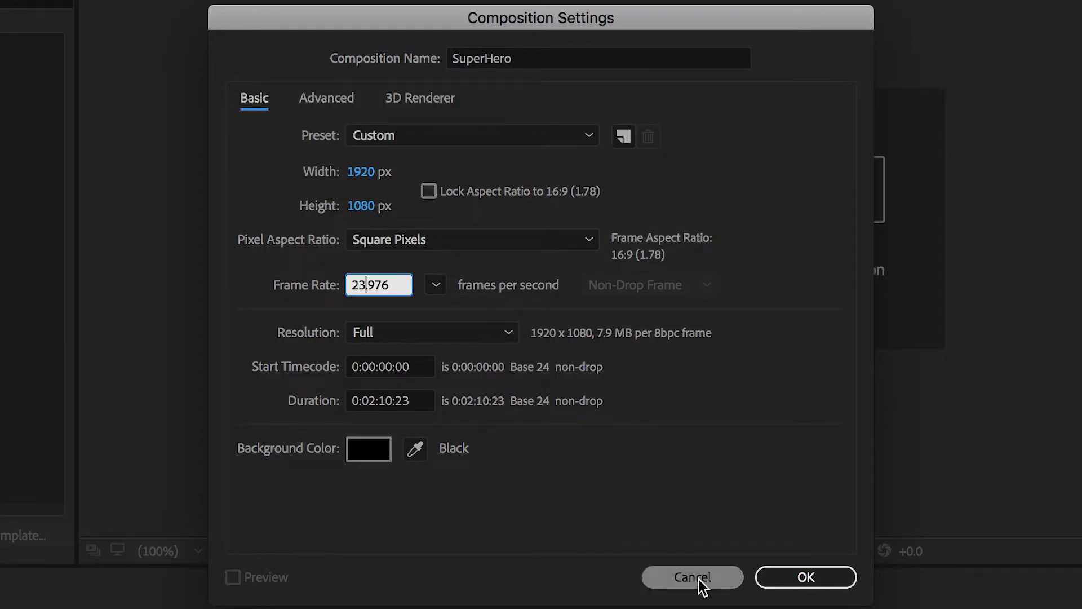
click(785, 573)
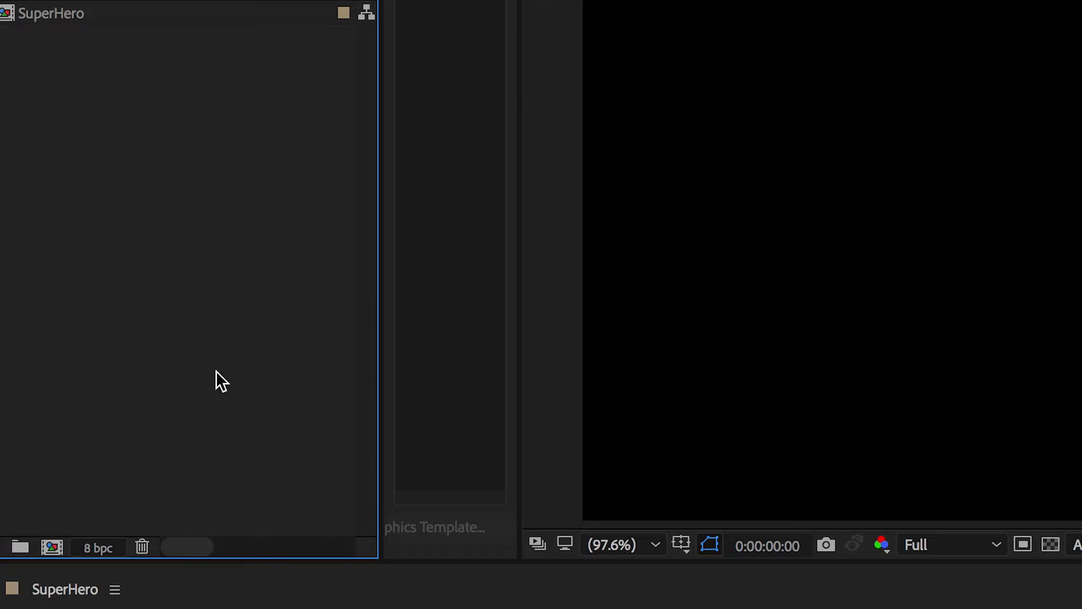
- Import the footage file 125_9436.MXF into the project and add it to the SuperHero composition's timeline
right_click(155, 141)
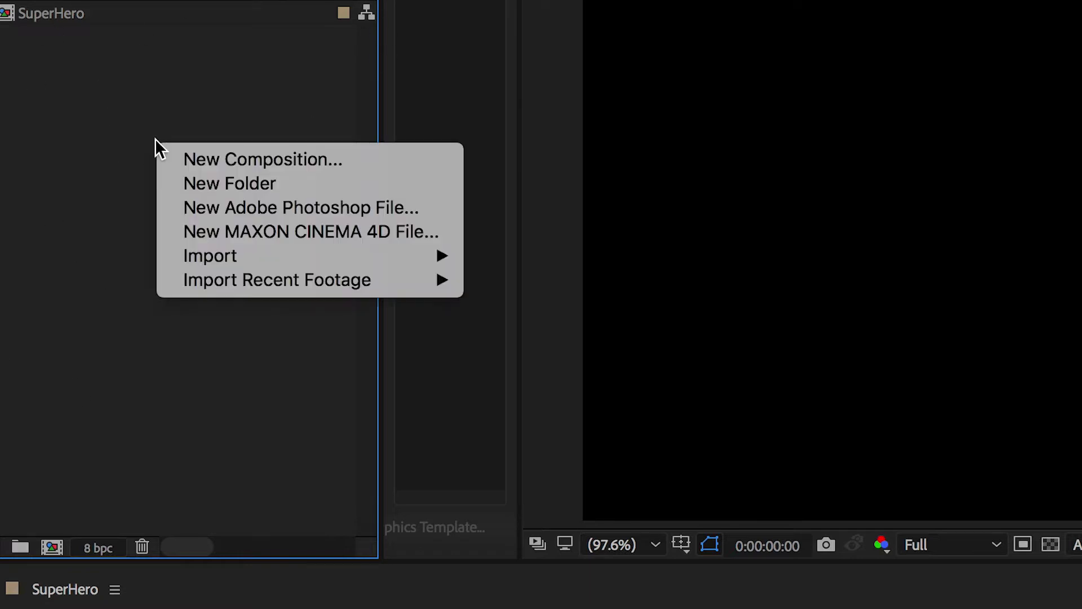
mouse_move(403, 276)
mouse_move(433, 261)
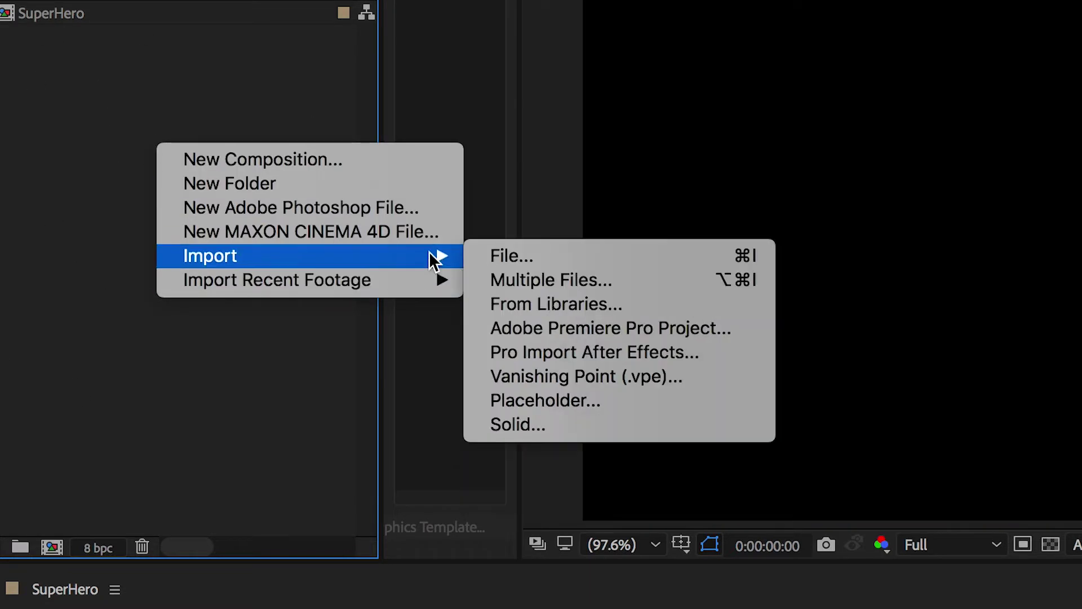
click(544, 254)
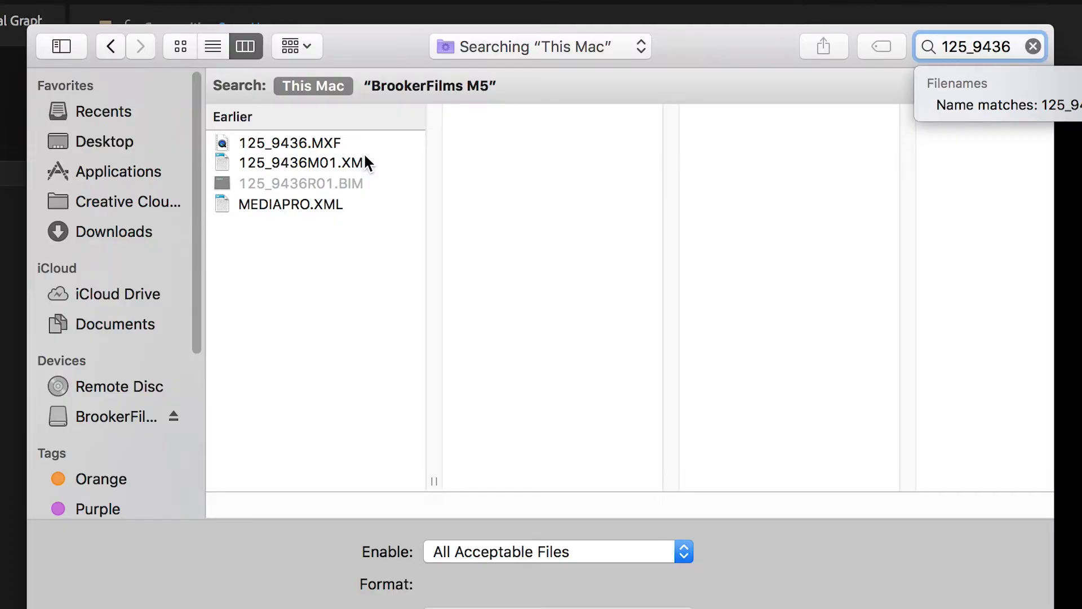
click(326, 144)
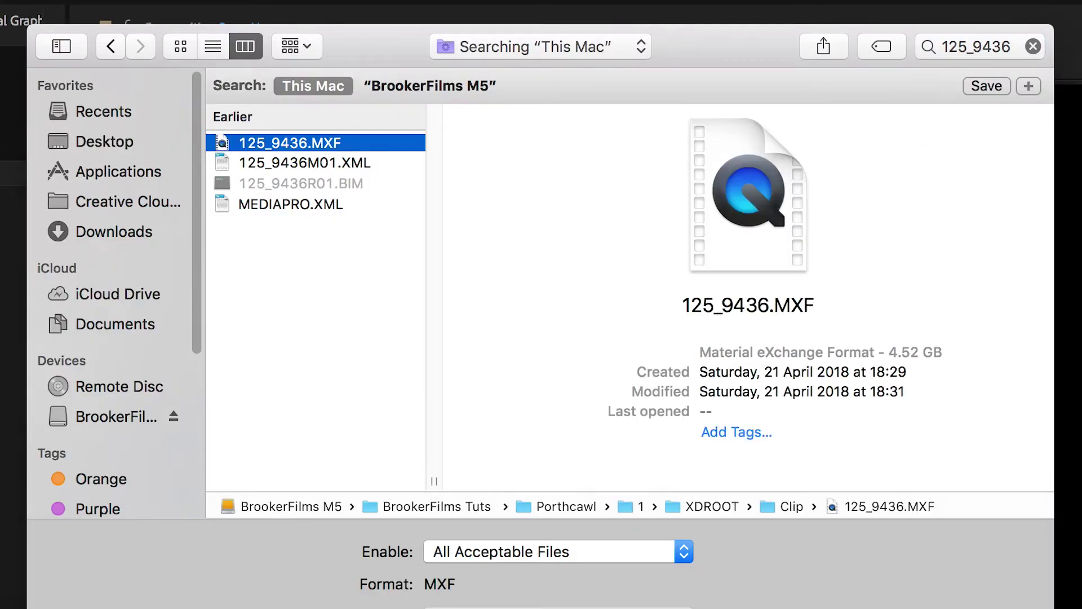
key(Return)
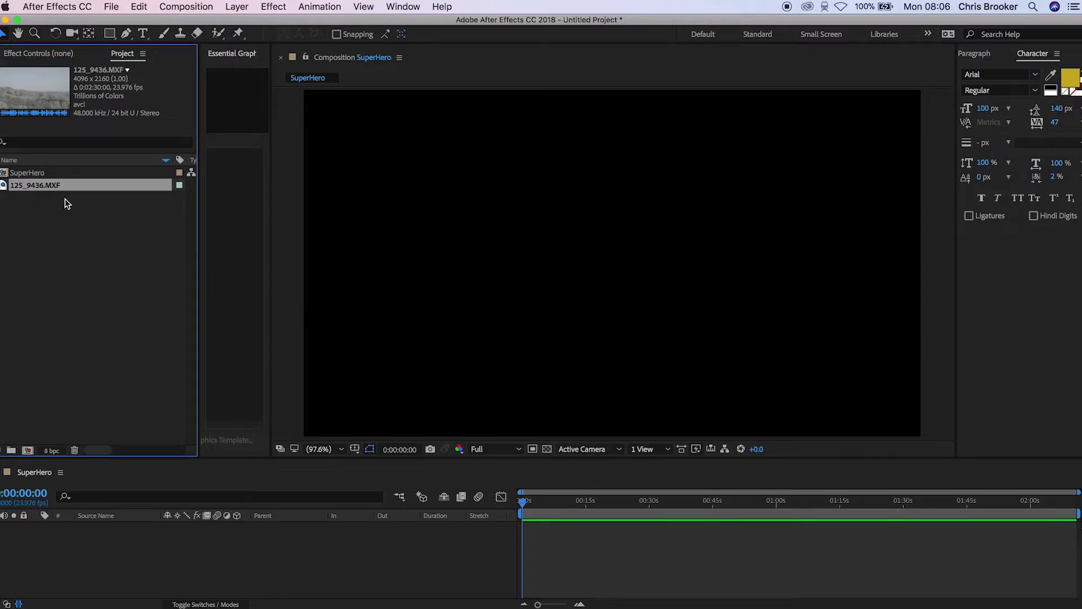
drag(40, 190, 206, 547)
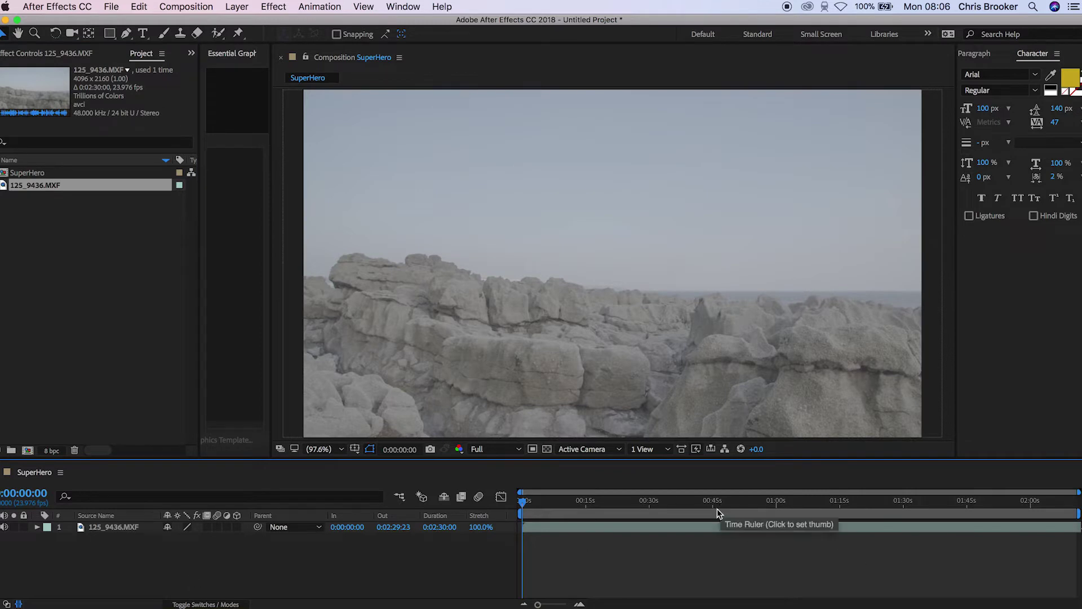
- Isolate the man's jump by splitting the clip at 0:01:50:23 and 0:01:48:20, and delete the part before the jump
drag(645, 505, 993, 507)
click(997, 525)
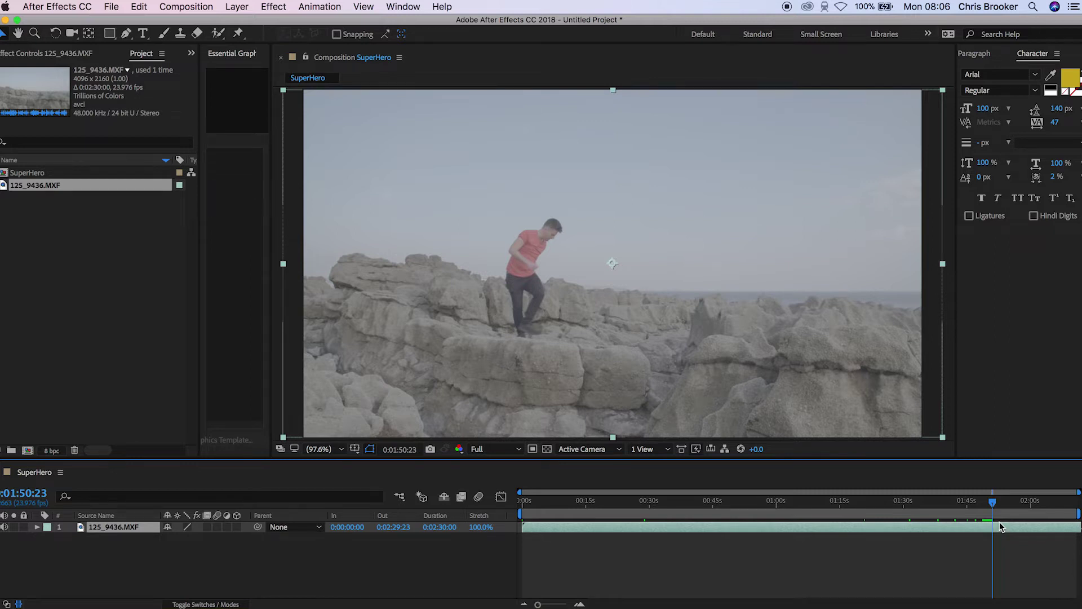
key(super+shift+d)
drag(993, 500, 985, 504)
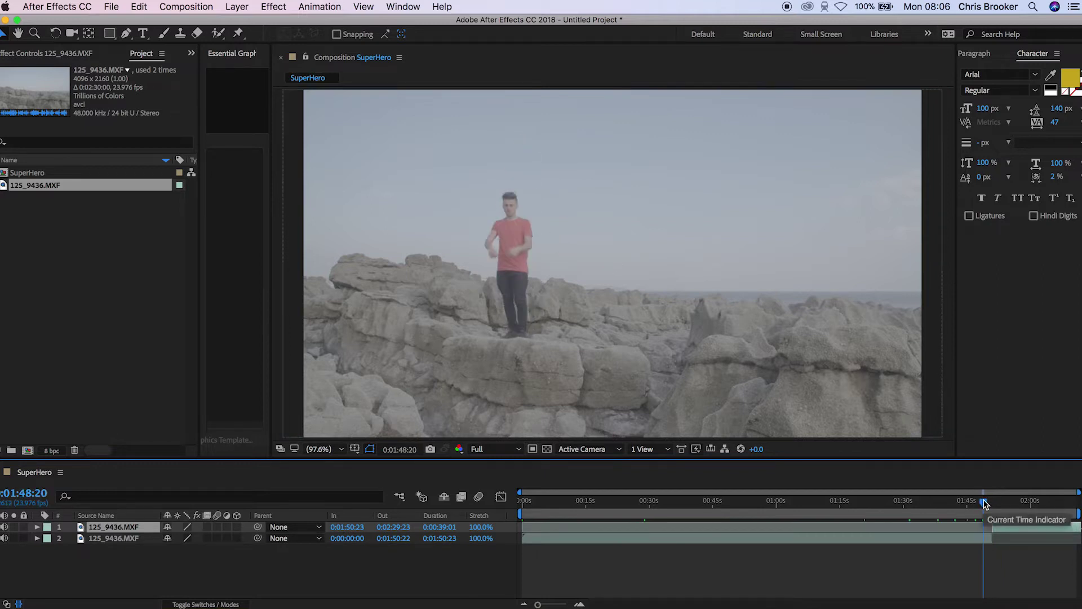
key(super+shift+d)
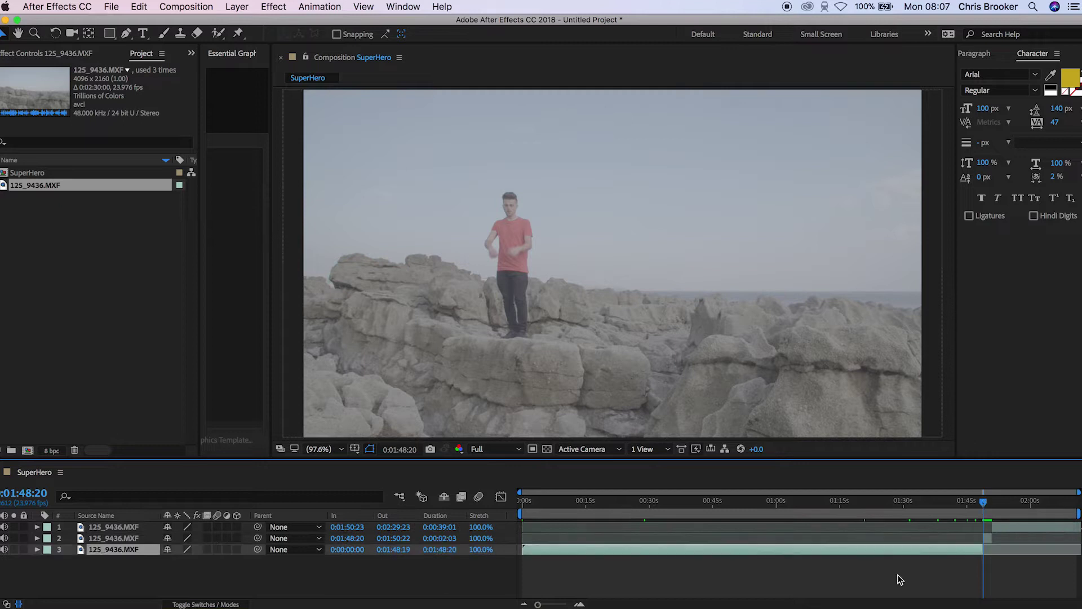
key(Delete)
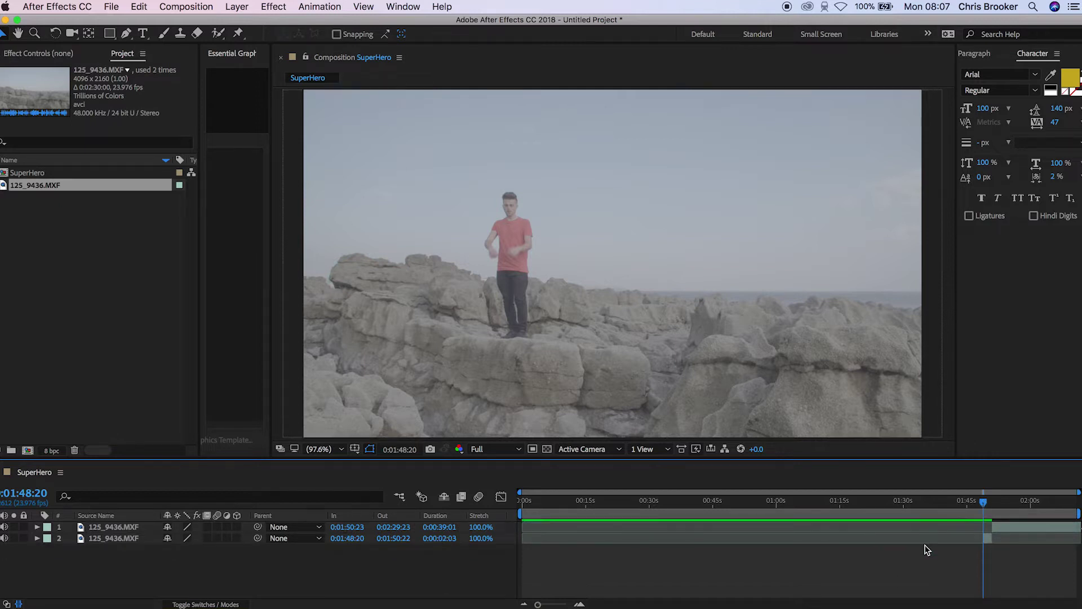
- Shift the remaining footage earlier, split it at 0:01:56:00 and 0:02:00:09, and delete the pieces outside that empty-background section
drag(1012, 501, 950, 536)
click(998, 500)
click(1014, 501)
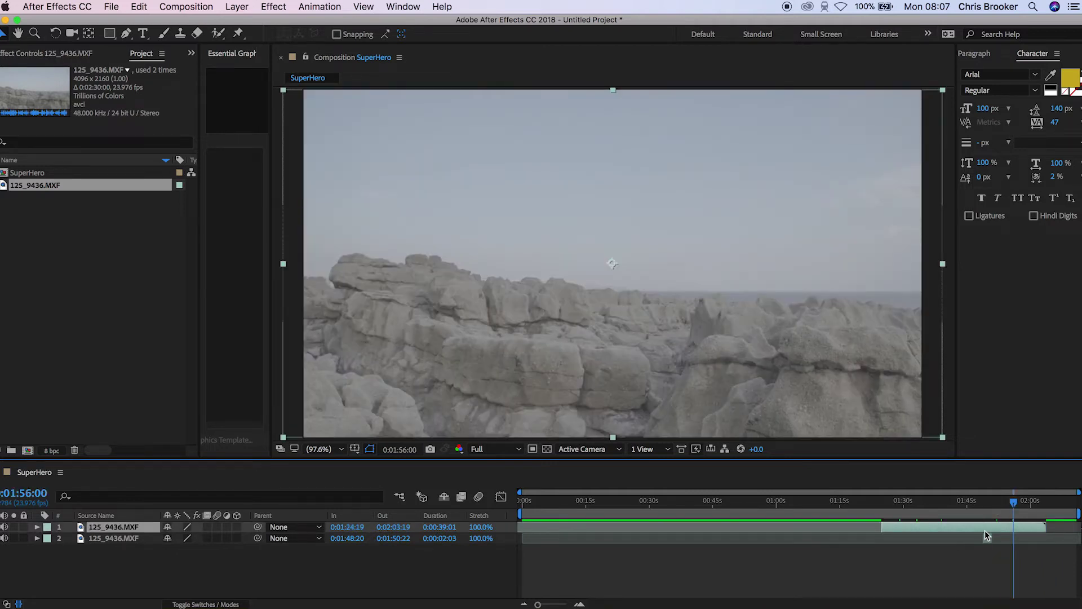
key(super+shift+d)
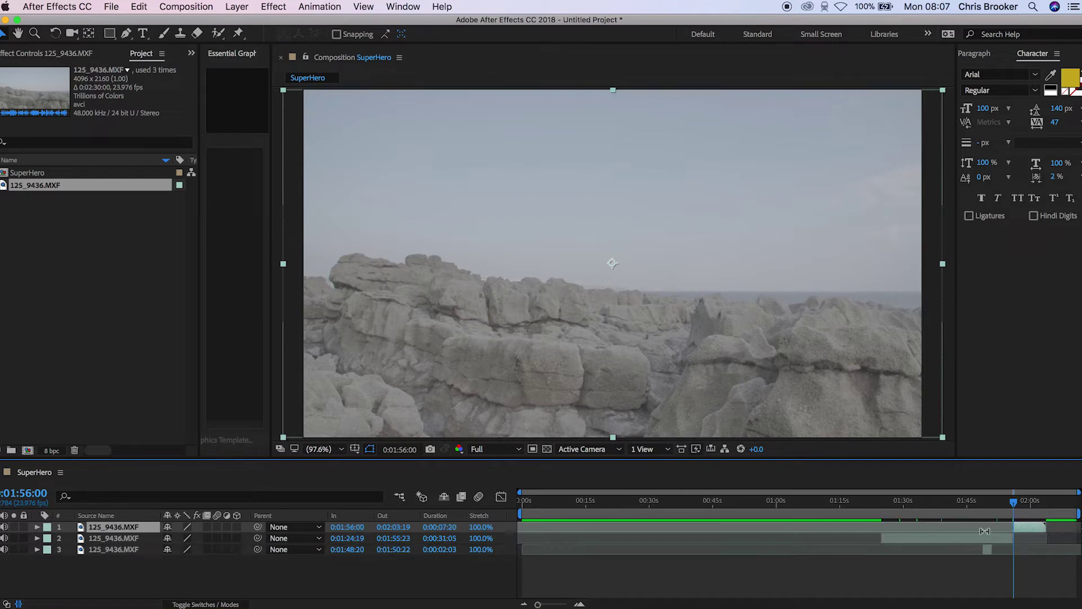
click(1032, 502)
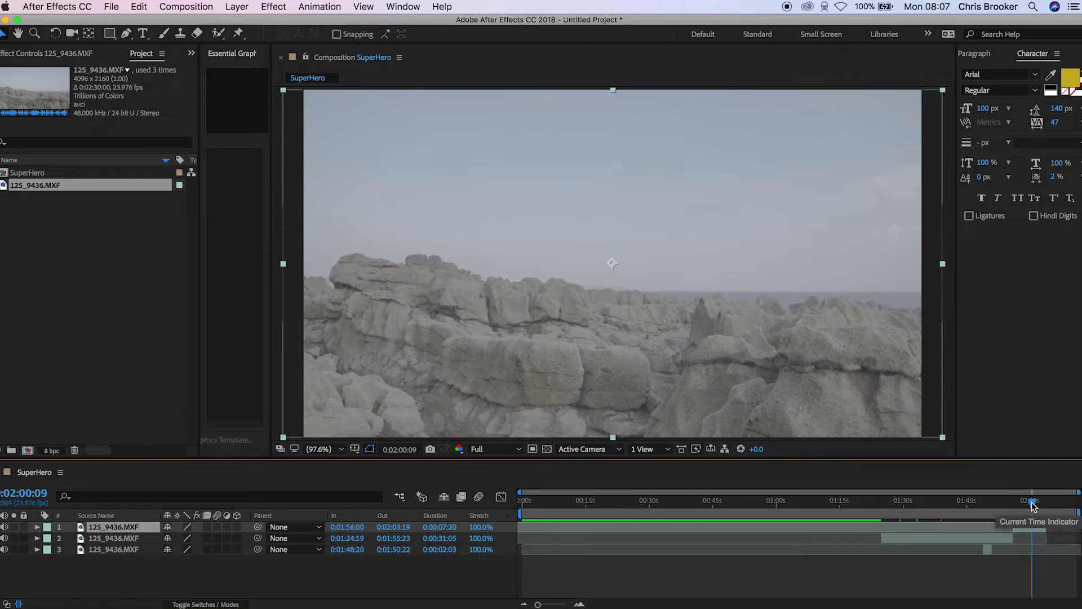
key(super+shift+d)
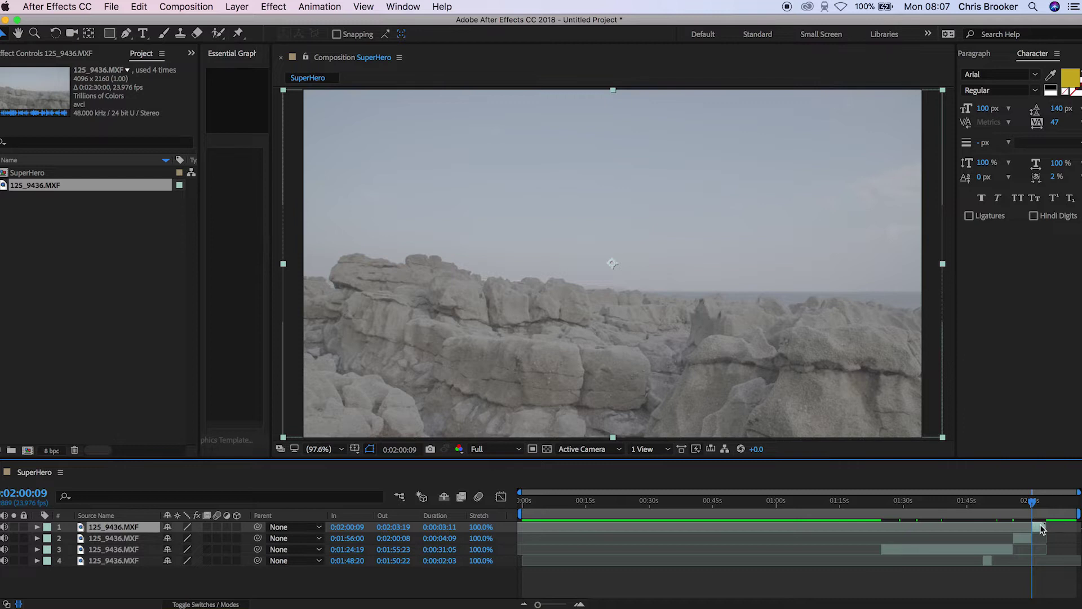
key(Delete)
- Align both trimmed clips to the start of the timeline and stack the short jump clip above the background clip
click(1024, 501)
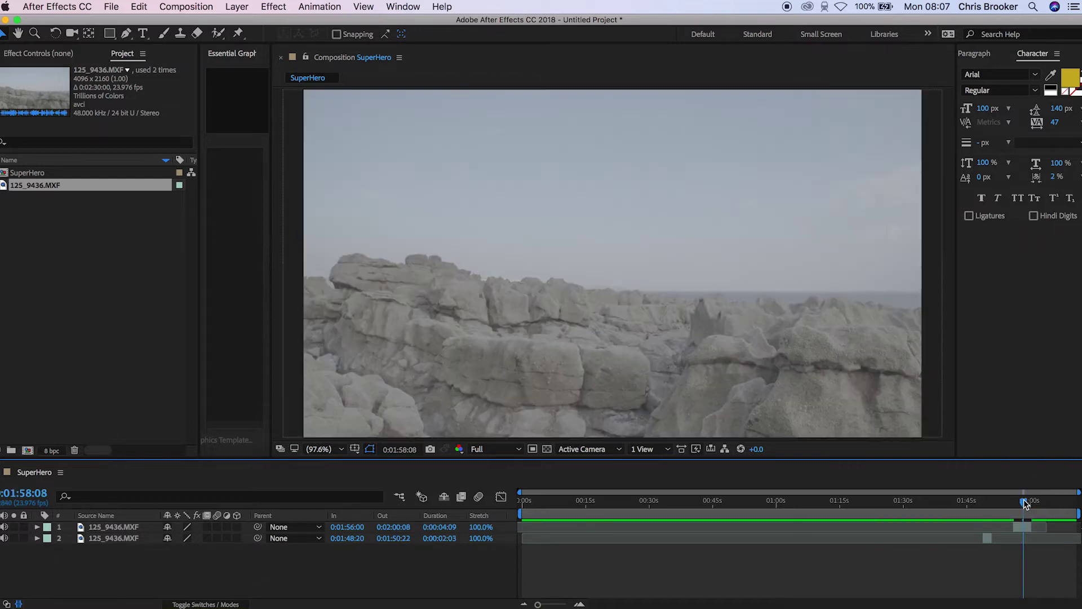
click(1027, 501)
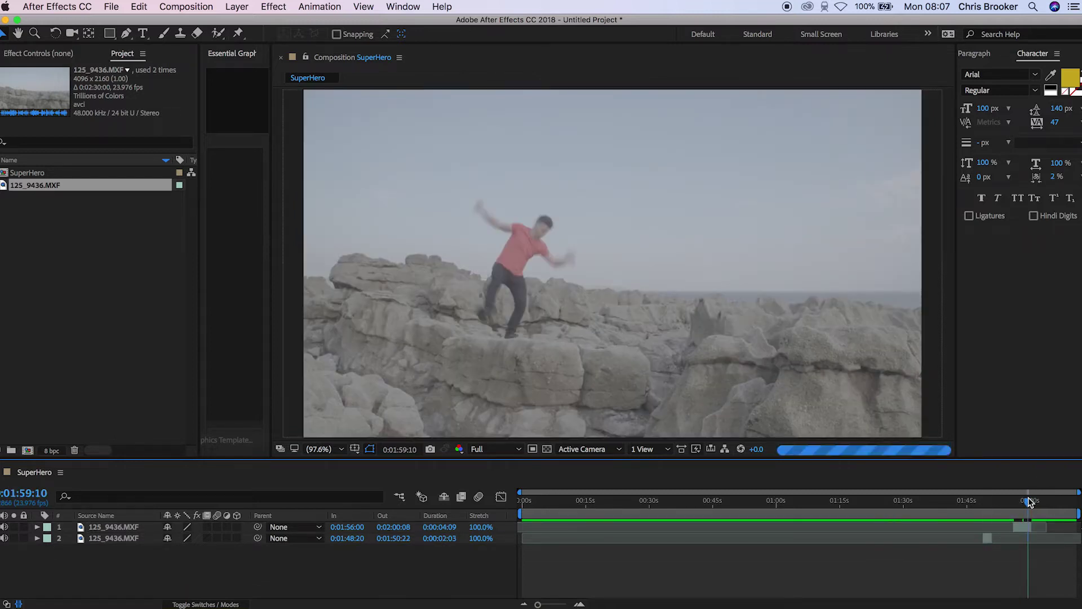
click(1020, 501)
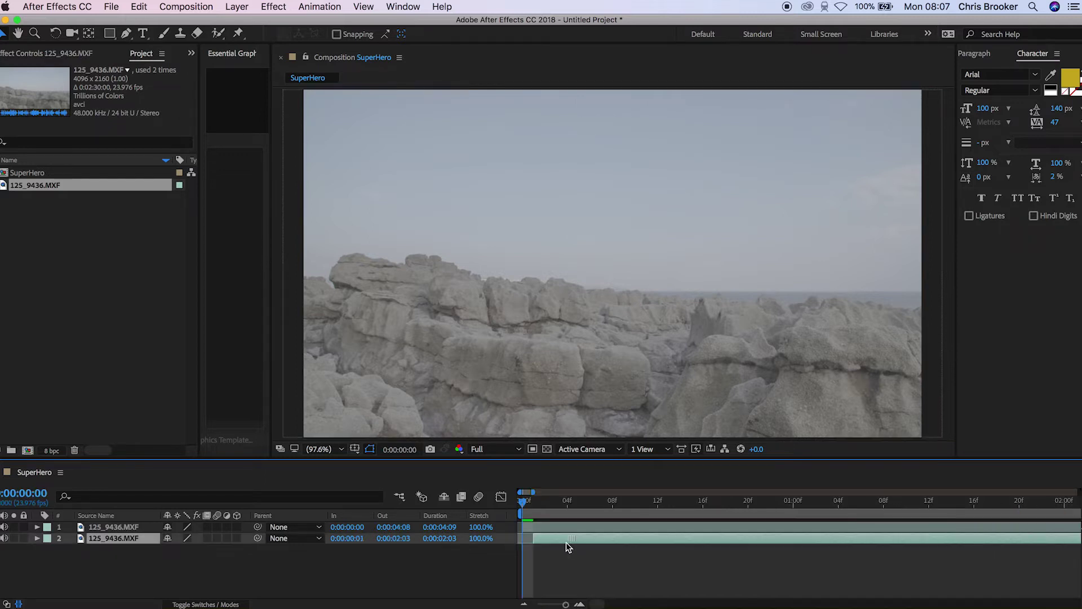
click(567, 543)
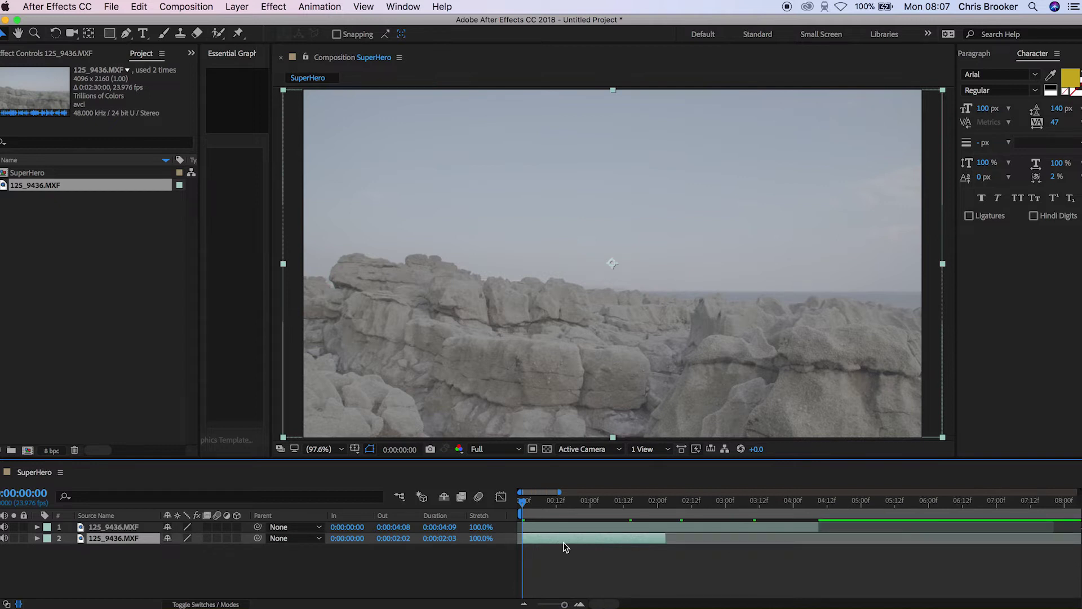
click(130, 526)
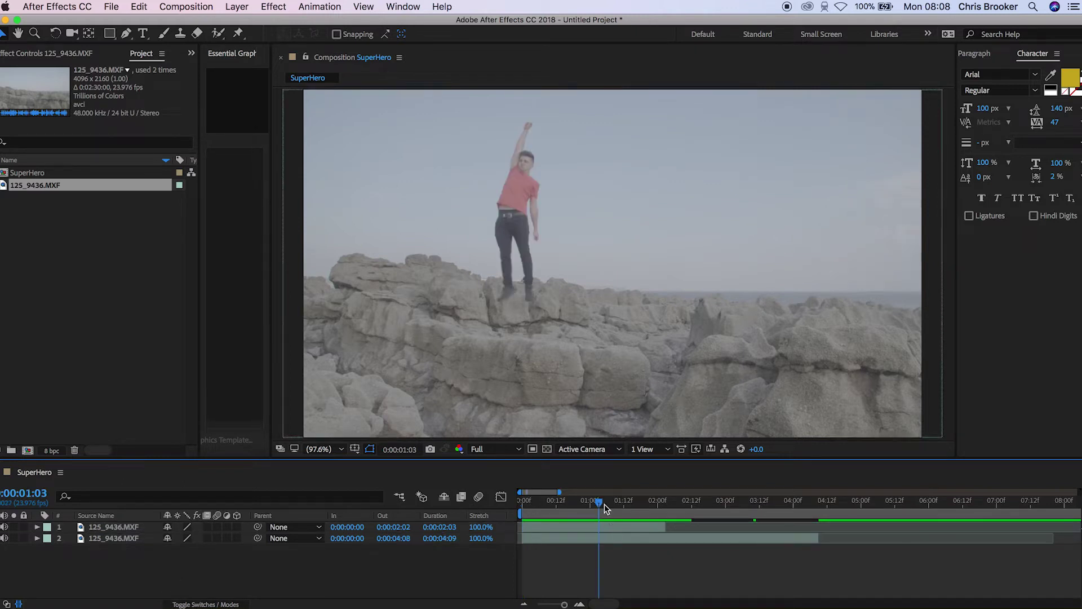
- Split the upper jump clip at 0:00:01:04, where the man is in mid-air with his fist raised
mouse_move(600, 506)
mouse_down()
mouse_move(581, 510)
mouse_move(600, 510)
mouse_up()
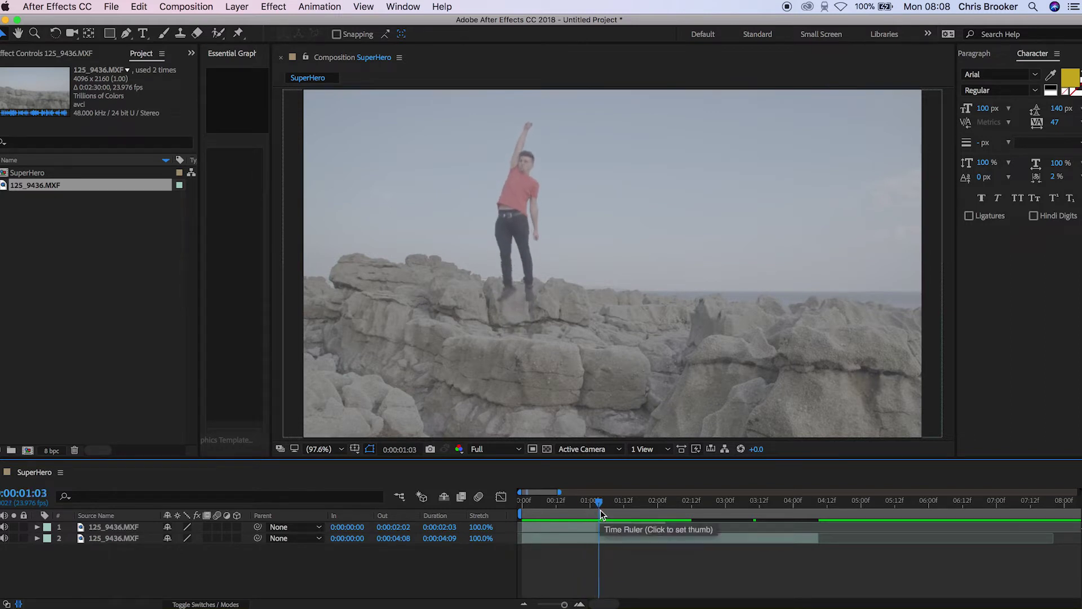
mouse_move(600, 509)
mouse_down()
mouse_move(614, 509)
mouse_move(599, 512)
mouse_up()
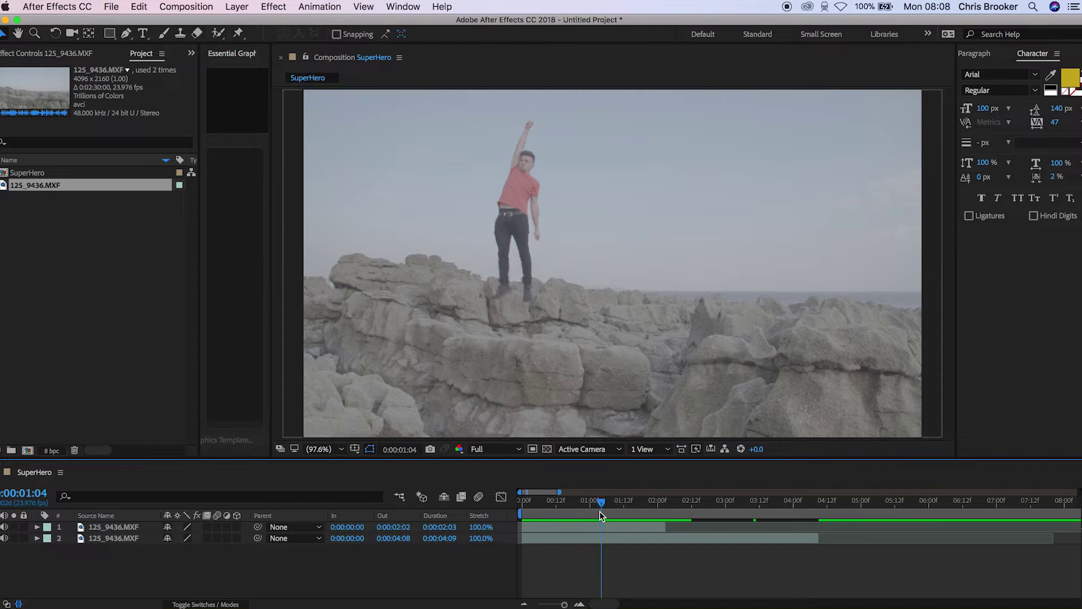
click(592, 525)
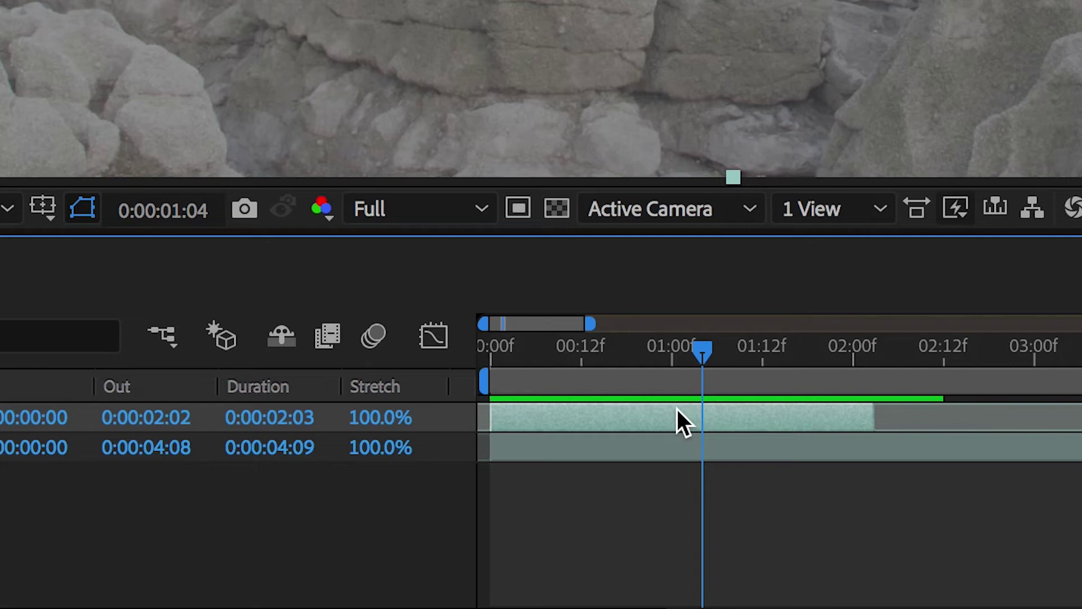
key(super+shift+d)
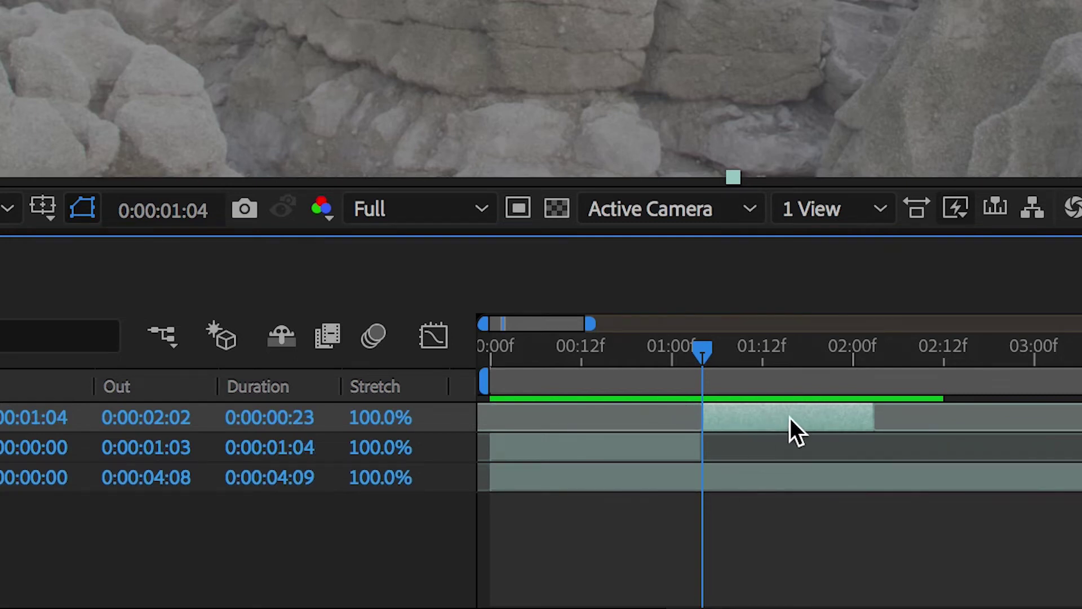
- Apply Freeze Frame to the second part of the split jump clip
right_click(766, 418)
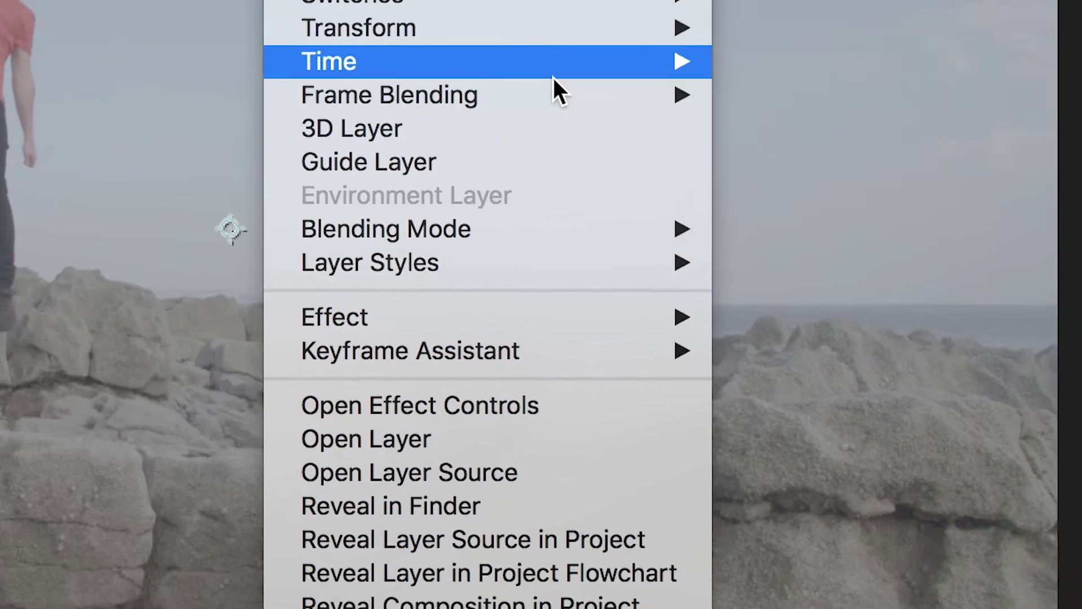
mouse_move(553, 76)
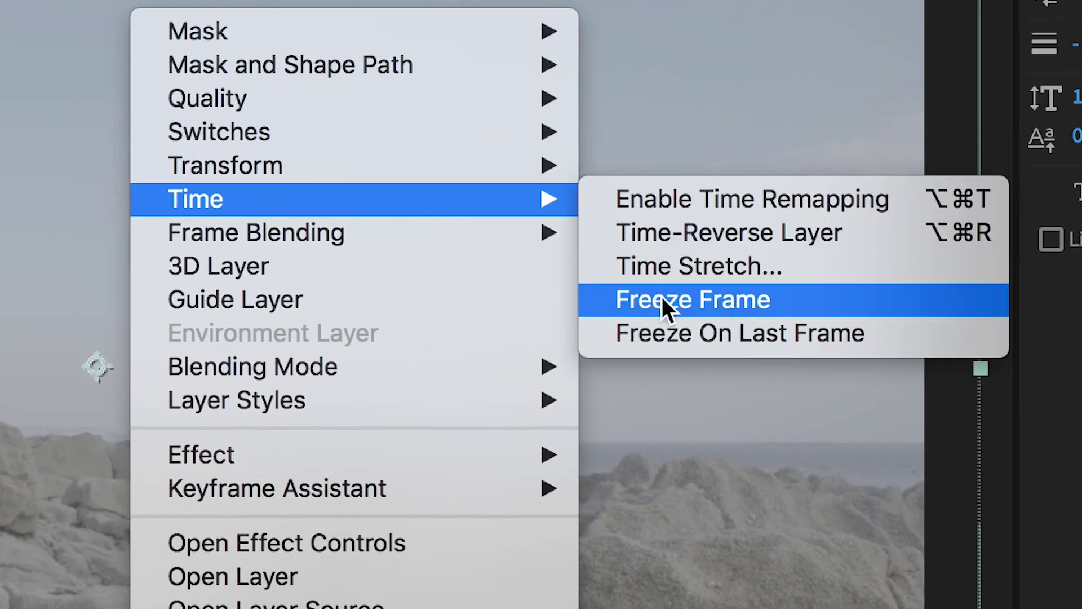
click(658, 317)
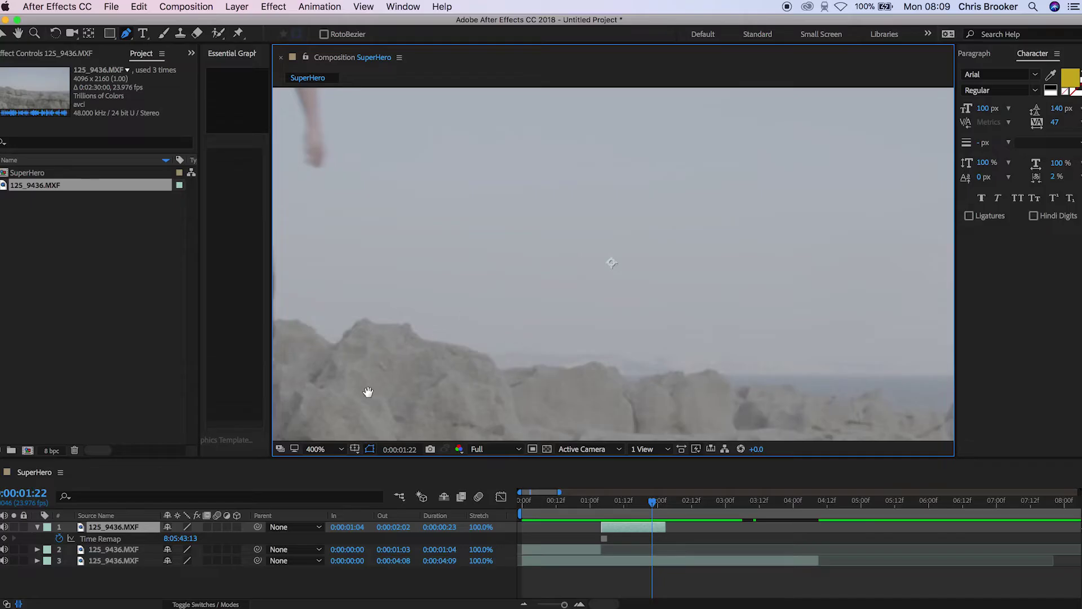
- Mask the man's whole outline on the frozen layer with the Pen tool, from his shoes to his raised fist
scroll(367, 391, up, 5)
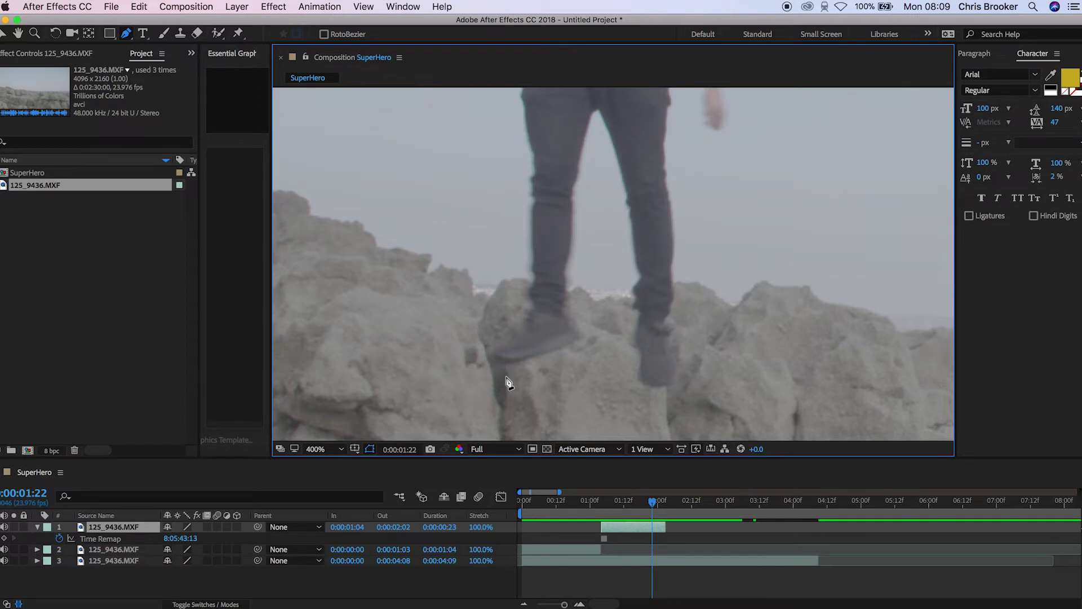
key(super+v)
scroll(496, 364, up, 8)
scroll(494, 243, up, 3)
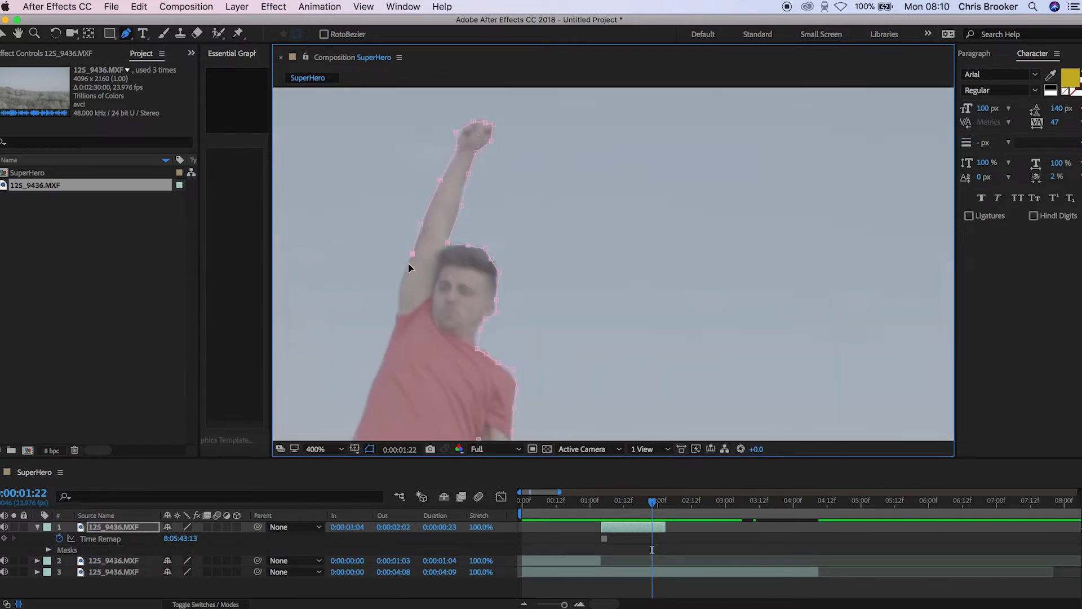
scroll(494, 243, down, 8)
key(shift+/)
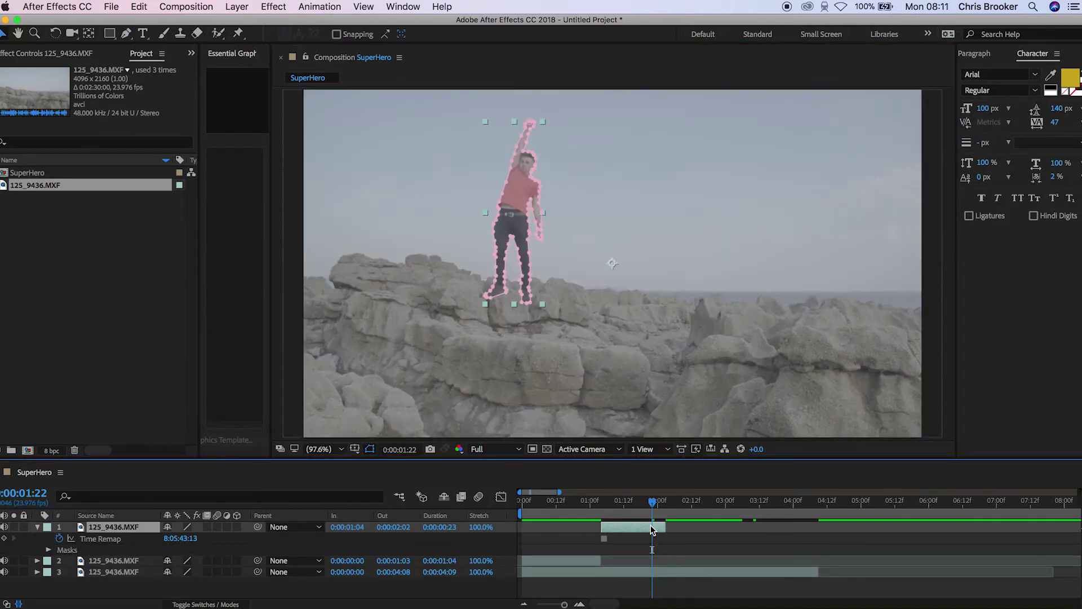
- Add a Position keyframe to the masked frozen layer at its first frame, 0:00:01:04
click(605, 506)
drag(607, 510, 603, 512)
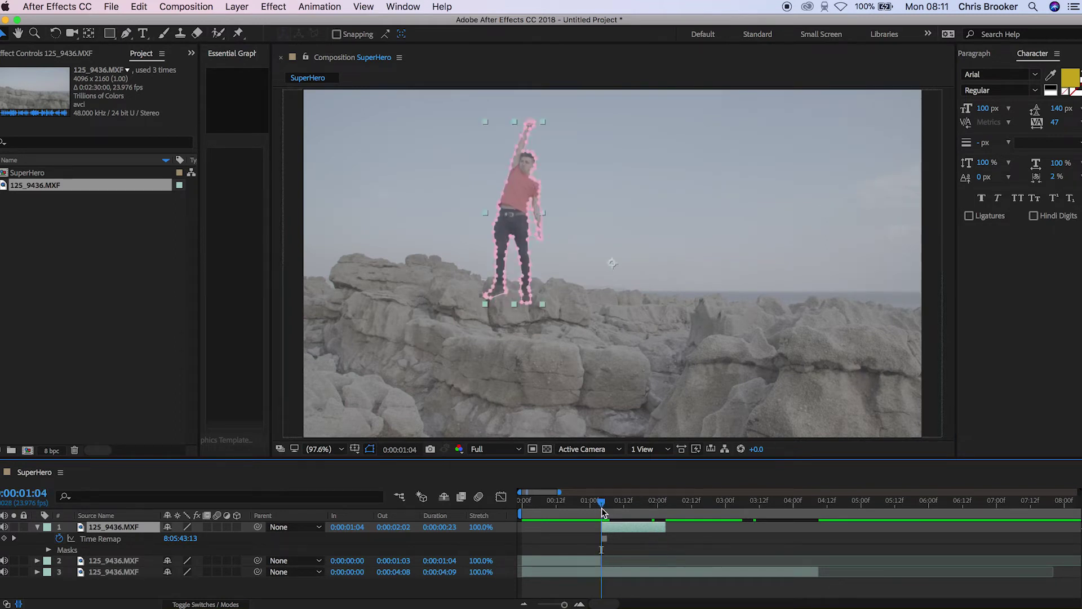
scroll(603, 511, up, 4)
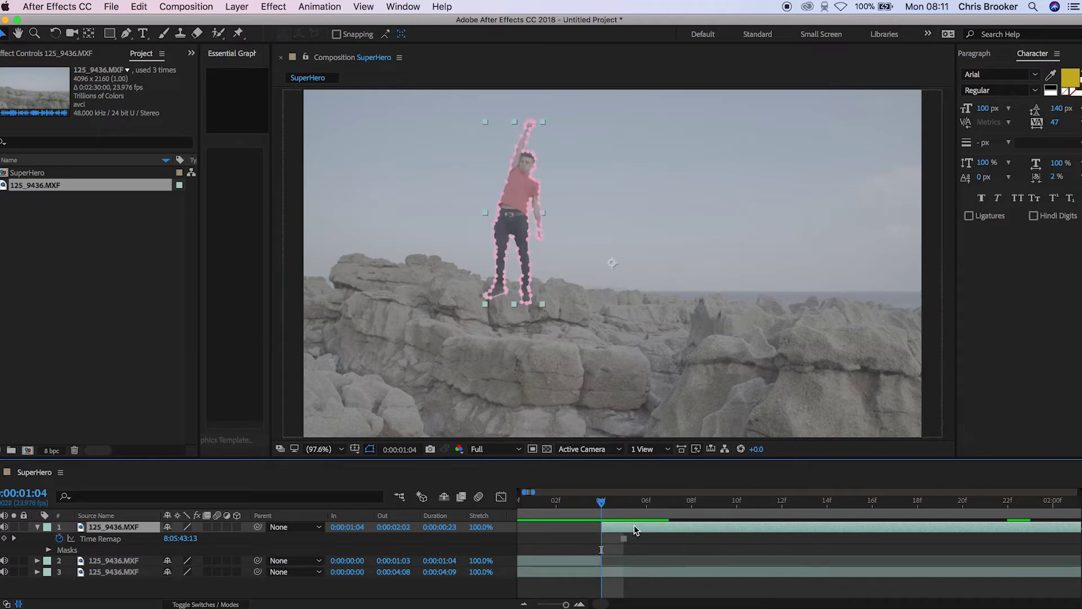
click(37, 527)
click(38, 527)
scroll(287, 567, down, 1)
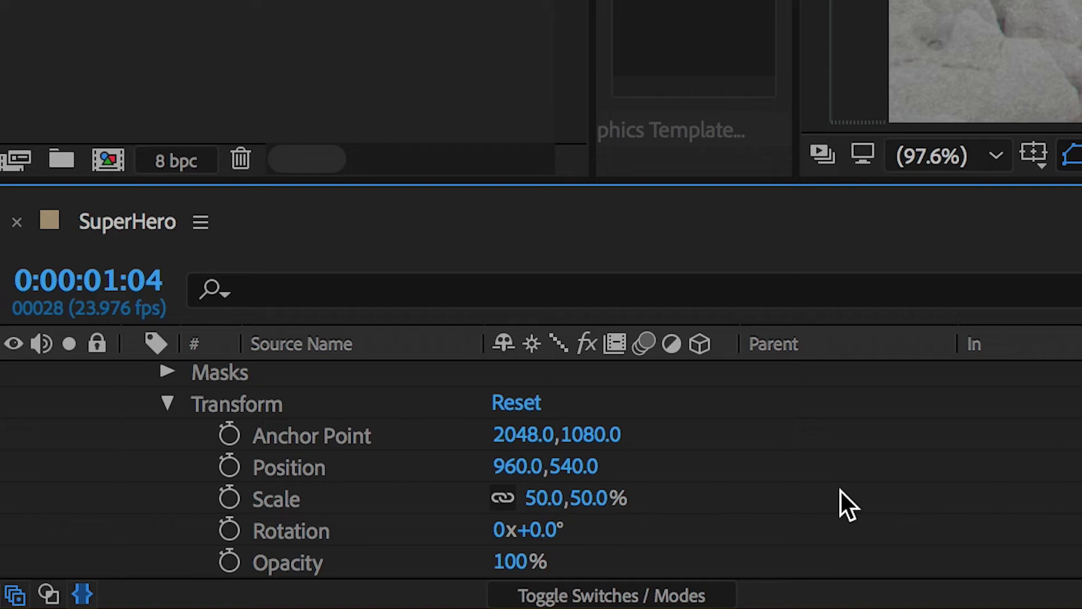
click(225, 466)
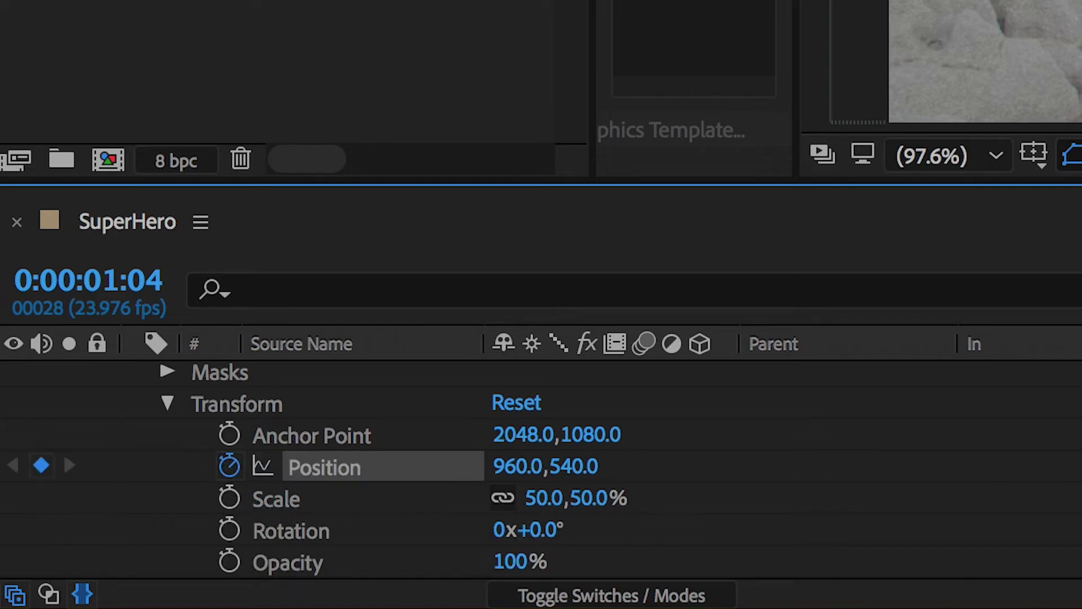
- Keyframe the frozen layer's Position five frames on, at 0:00:01:09, with Y at -145 so the man flies out of frame
key(Page_Down)
key(Page_Down)
key(Page_Down)
key(Page_Down)
key(Page_Down)
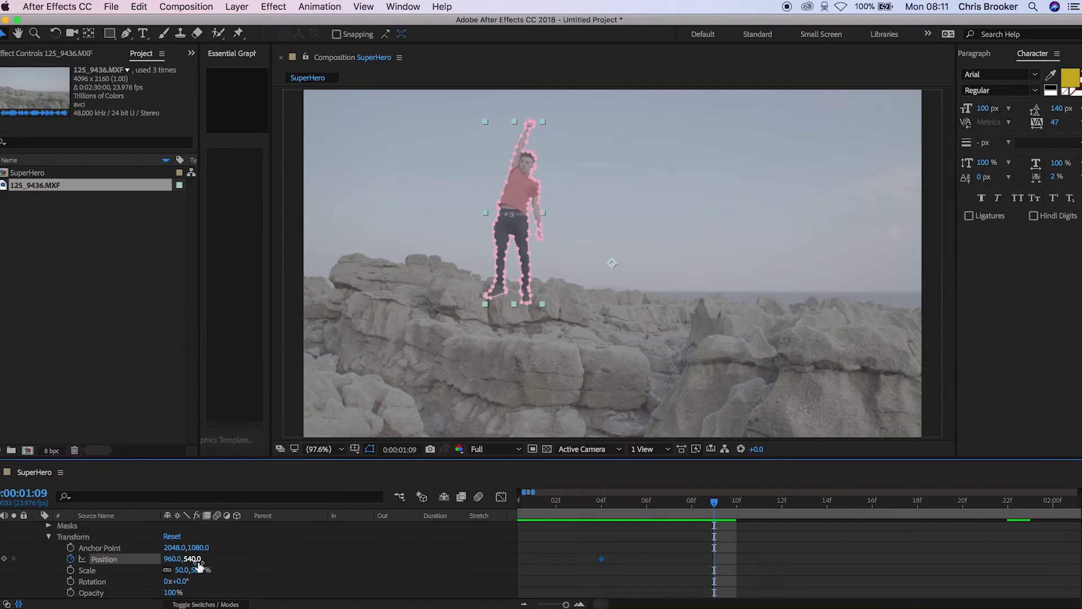
drag(198, 565, 245, 107)
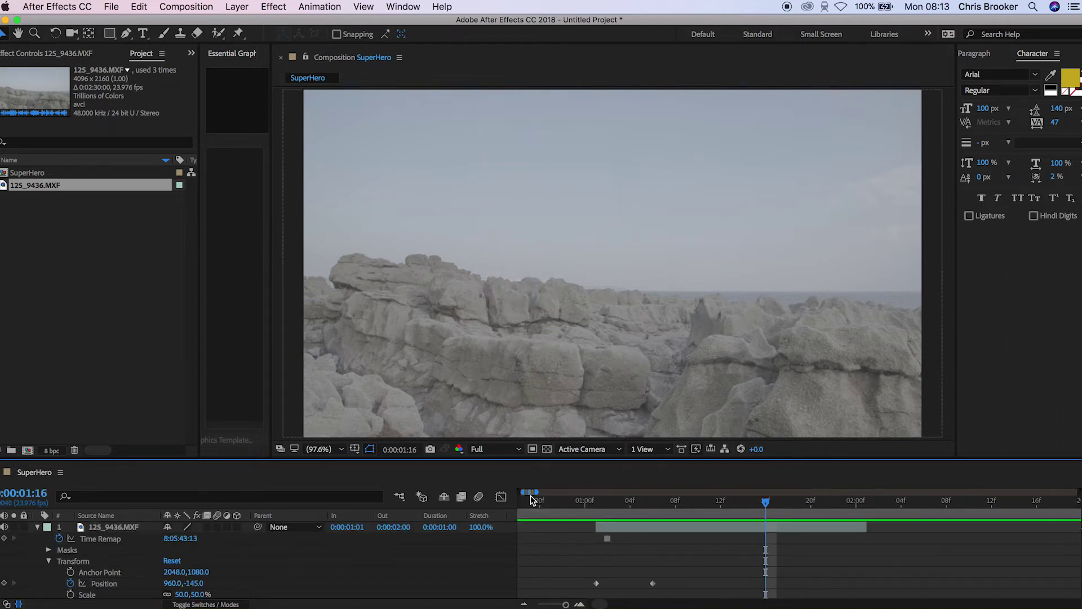
- Split the jump clip beneath the frozen layer at 0:00:00:22, as the man starts to leap
mouse_move(557, 500)
mouse_down()
mouse_move(603, 503)
mouse_move(563, 503)
mouse_up()
scroll(563, 534, down, 3)
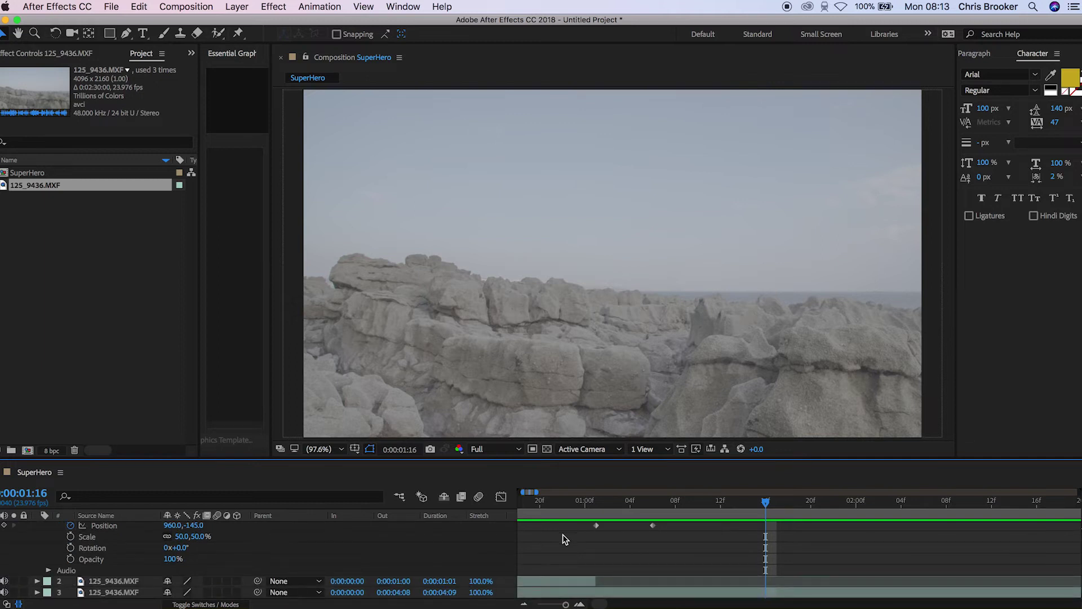
drag(586, 500, 679, 507)
click(662, 579)
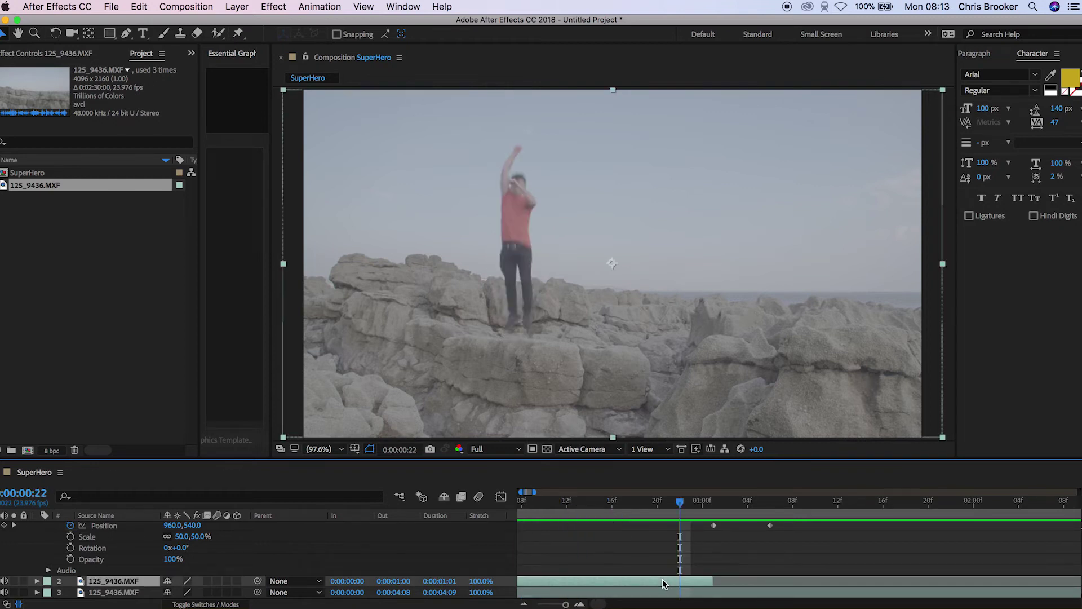
key(super+shift+d)
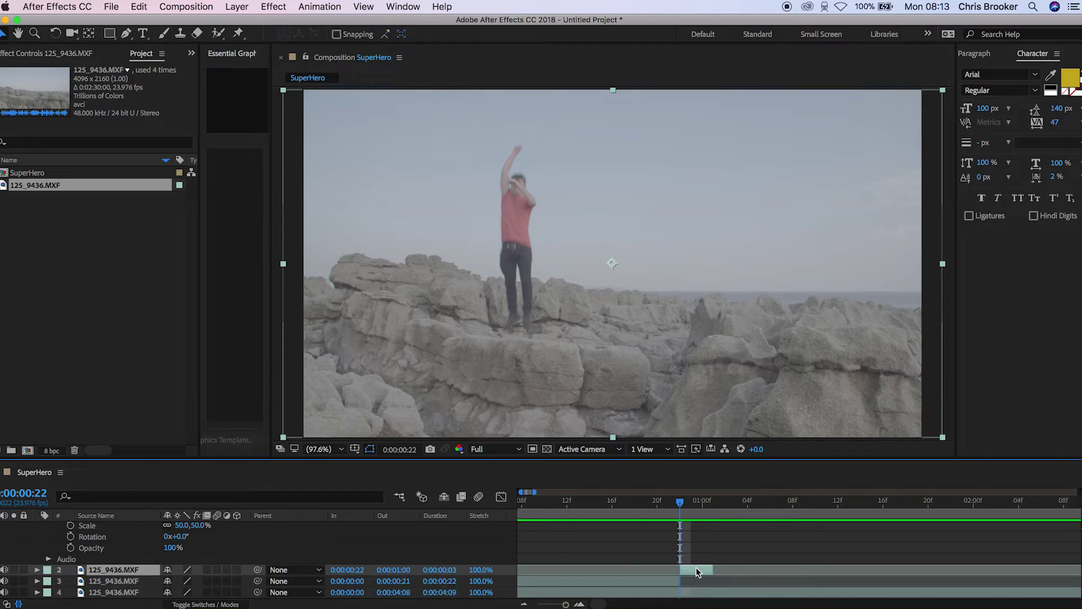
- Speed up the short second part of the split jump clip with a Time Stretch factor of 60
right_click(699, 570)
mouse_move(806, 199)
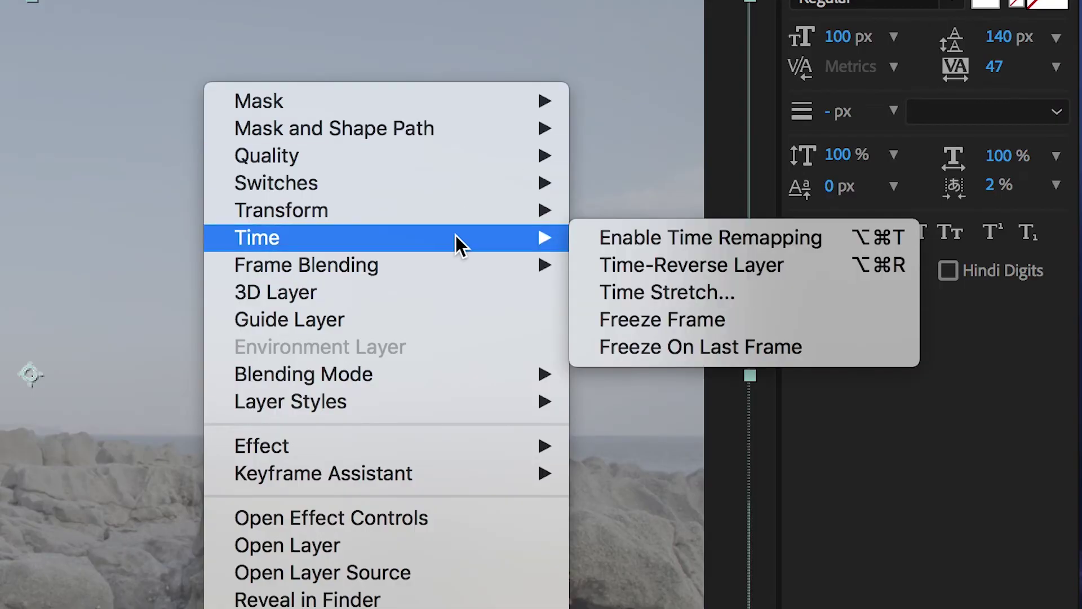
click(670, 293)
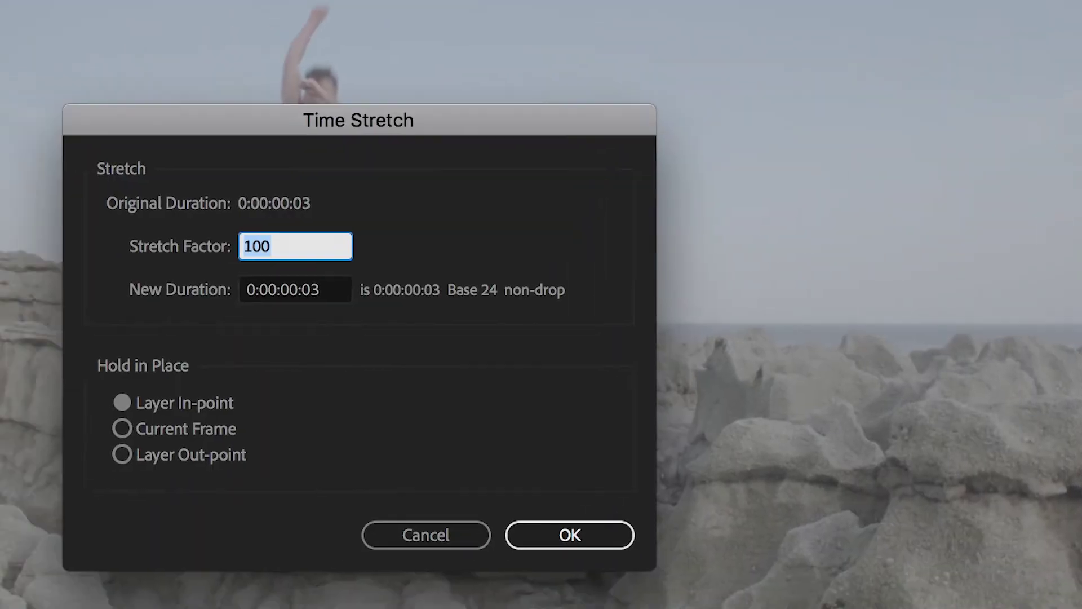
text(60)
key(Return)
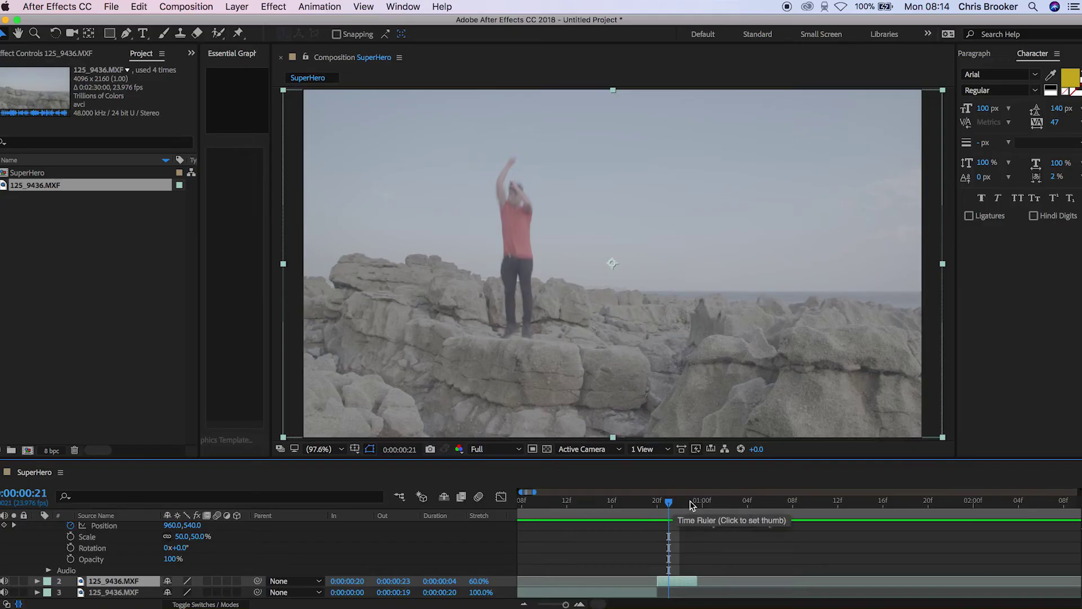
mouse_move(669, 503)
mouse_down()
mouse_move(709, 513)
mouse_move(666, 523)
mouse_up()
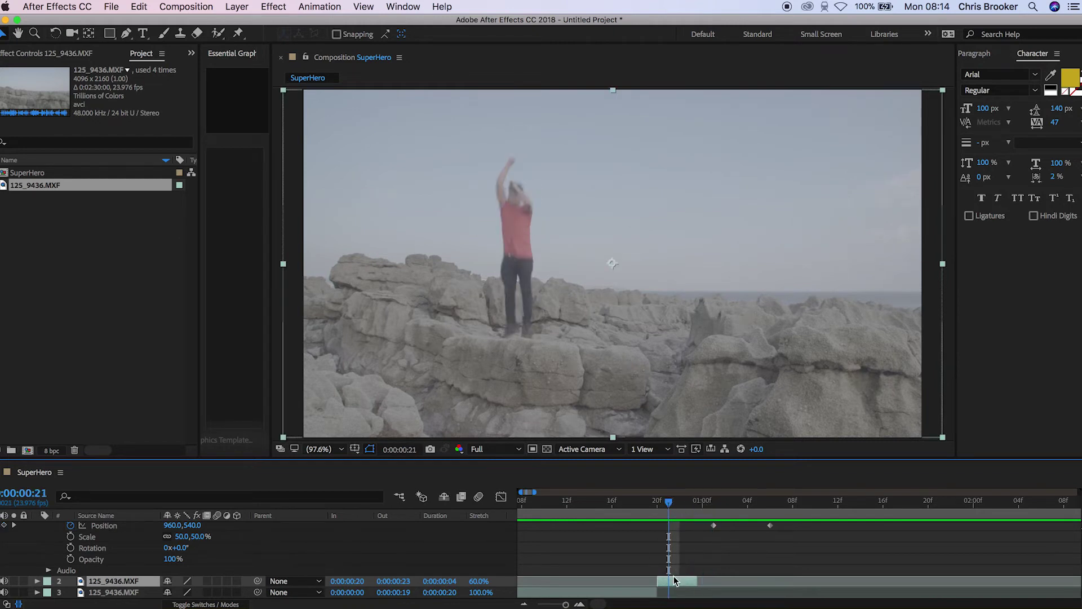
- Move the frozen layer earlier to start at 0:00:00:23, closing the gap after the stretched clip, and preview the take-off
scroll(682, 570, up, 3)
click(623, 509)
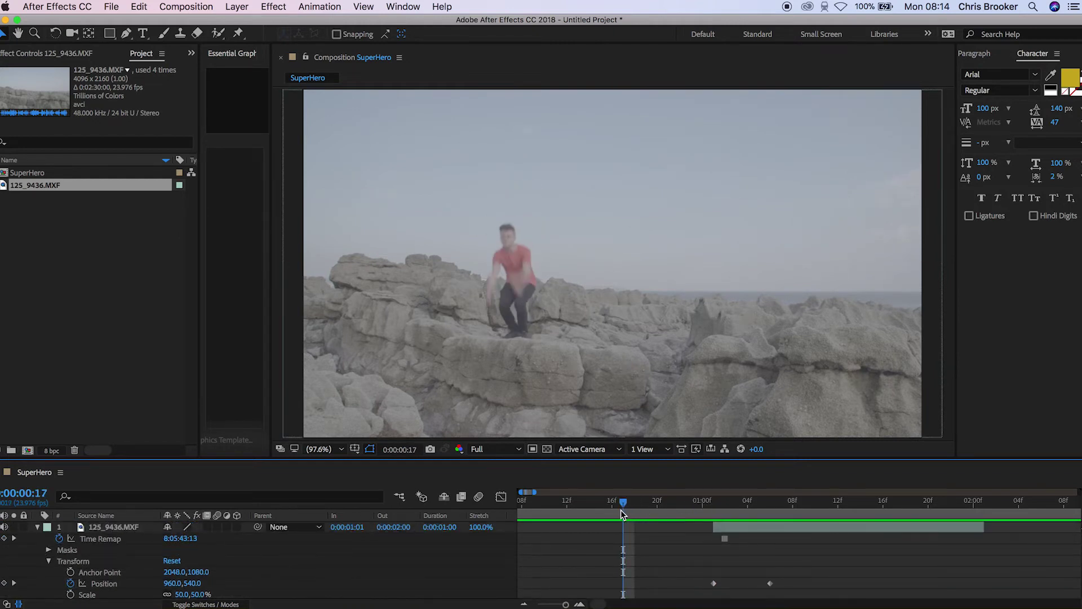
click(747, 531)
drag(749, 534, 731, 536)
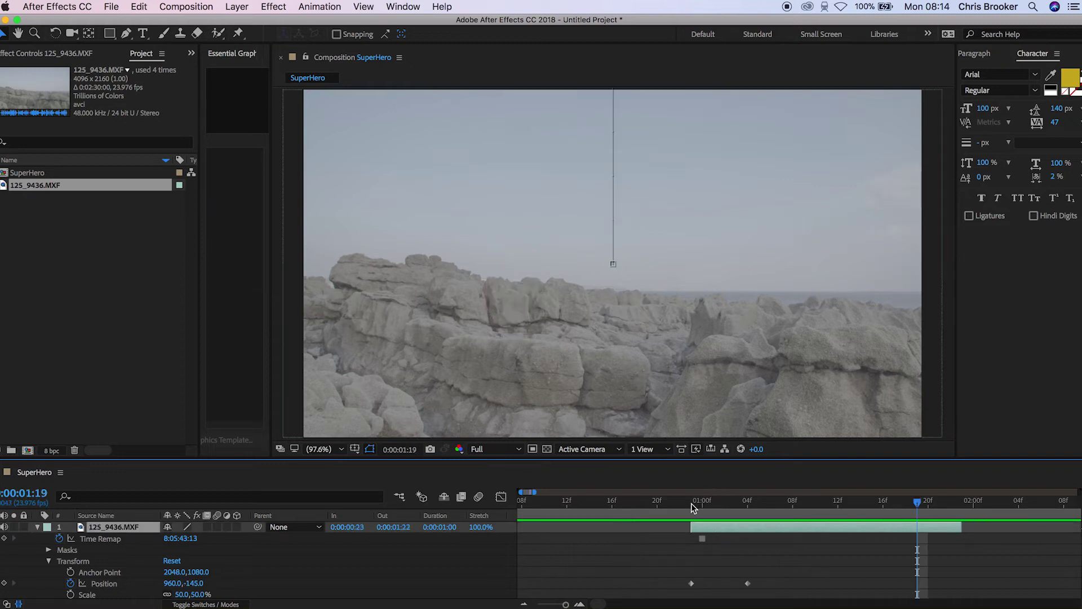
drag(694, 506, 567, 504)
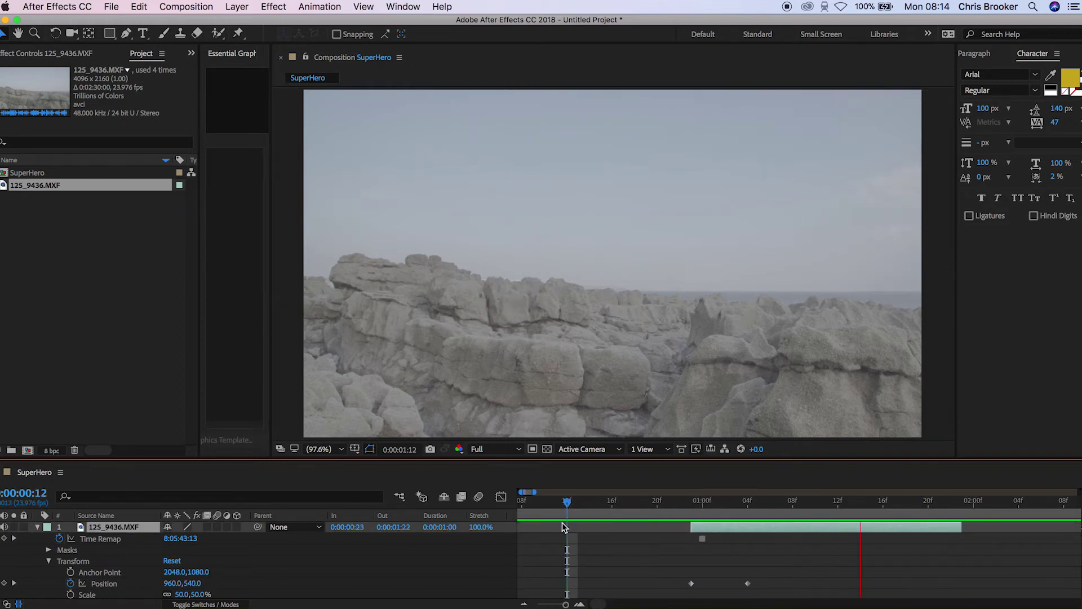
key(End)
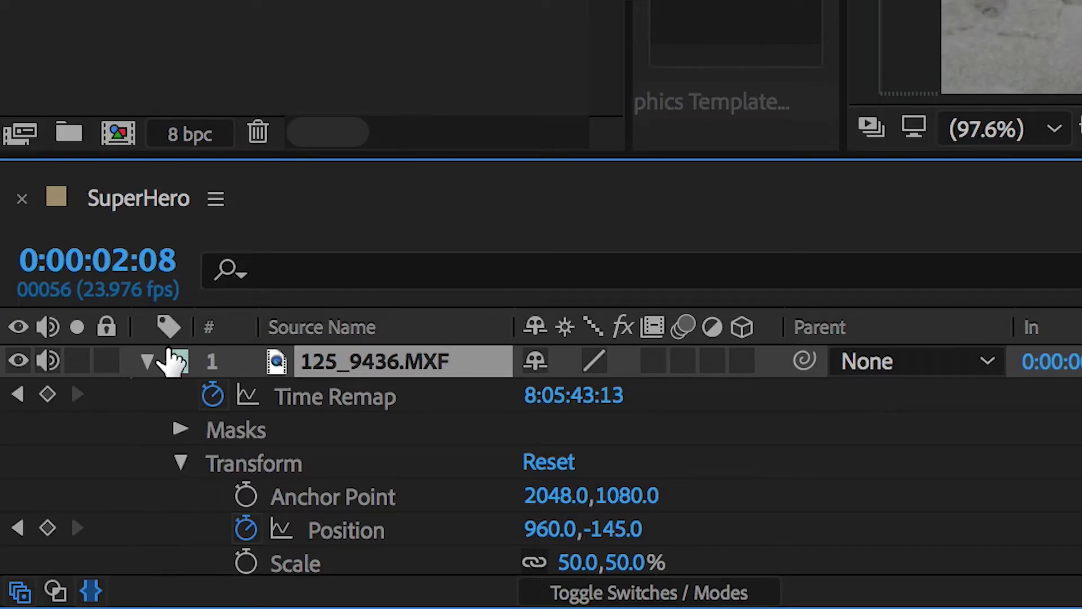
- Enable motion blur on all four footage layers and for the whole composition
click(147, 363)
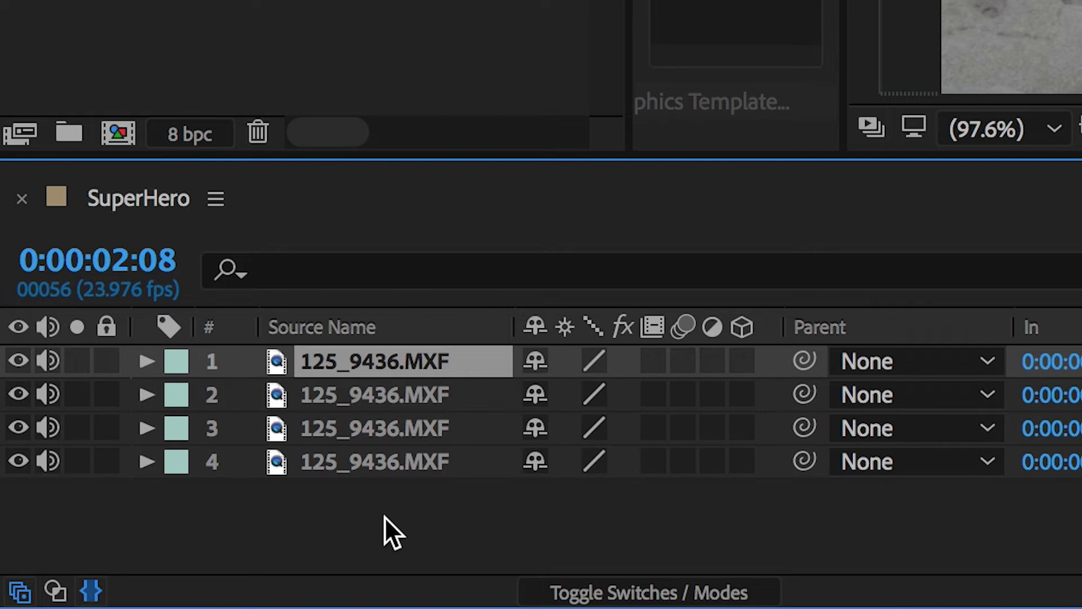
drag(384, 517, 469, 334)
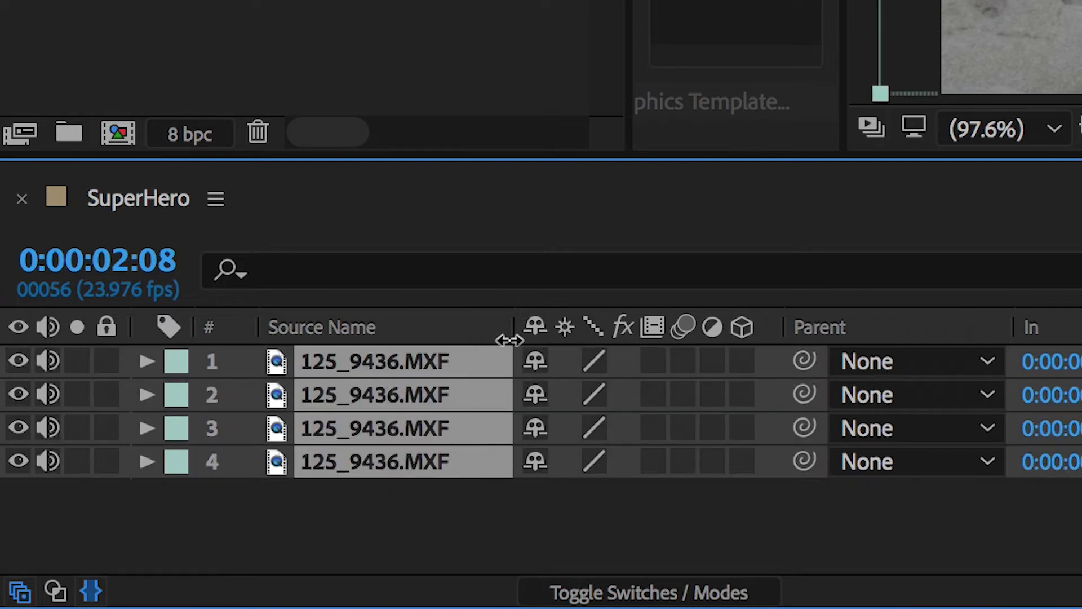
click(682, 361)
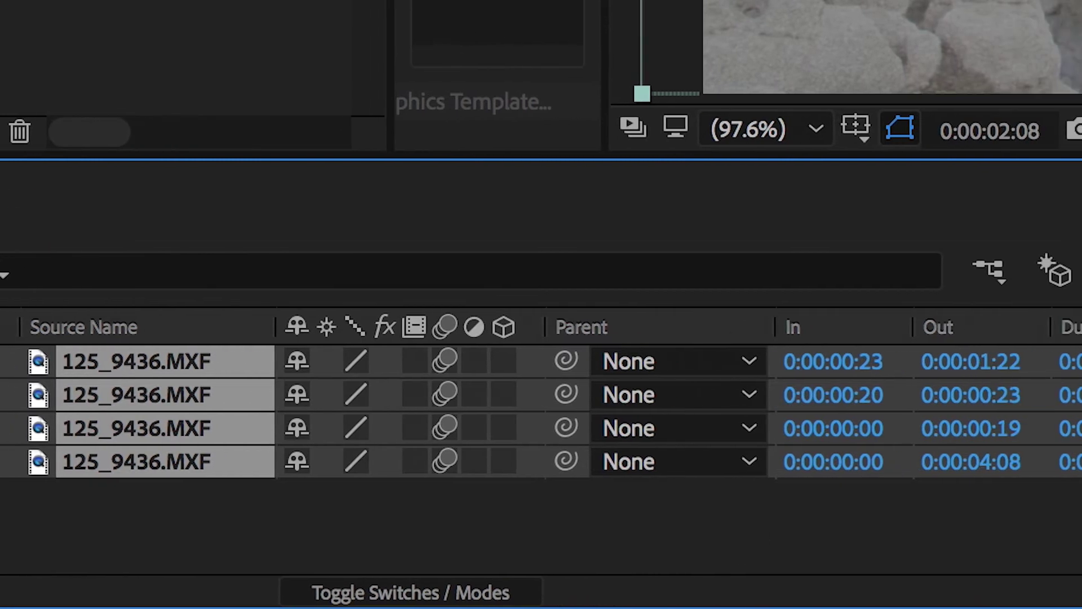
click(1074, 272)
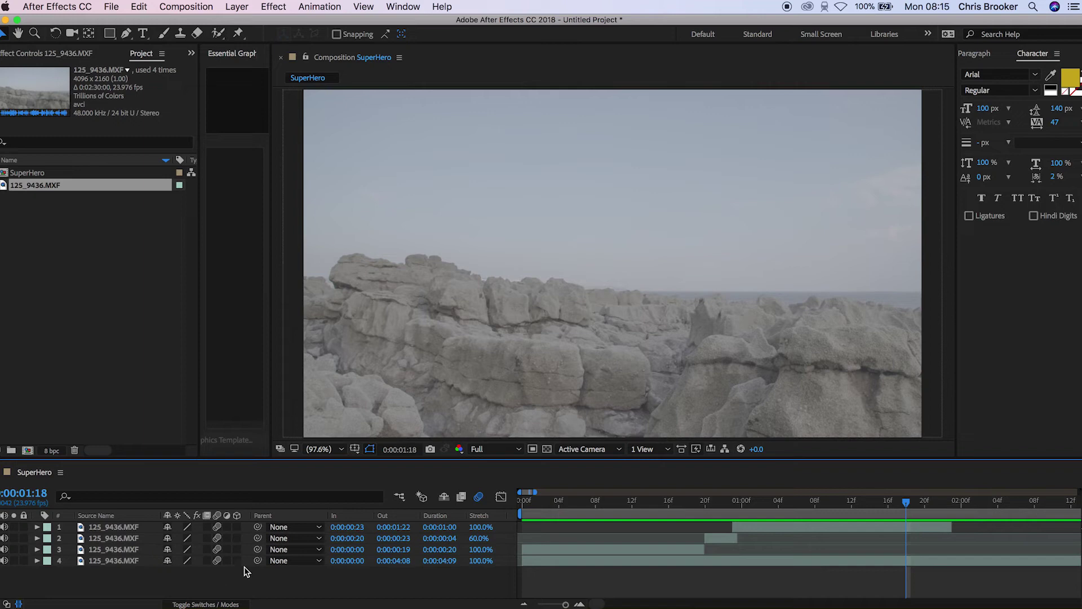
- Create a null object and parent all four footage layers to it
click(234, 10)
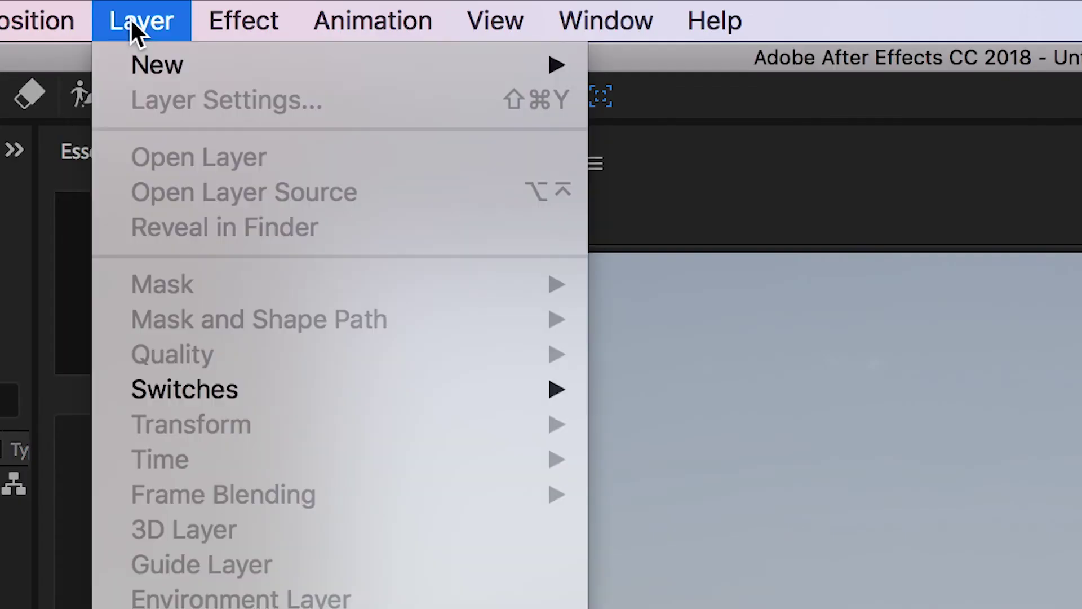
mouse_move(256, 21)
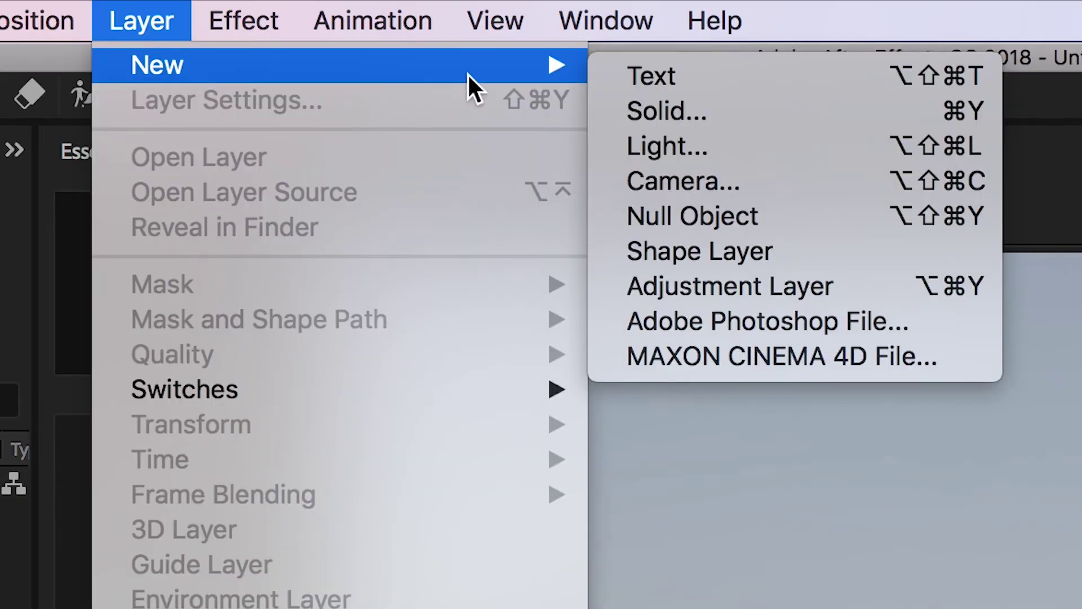
click(795, 225)
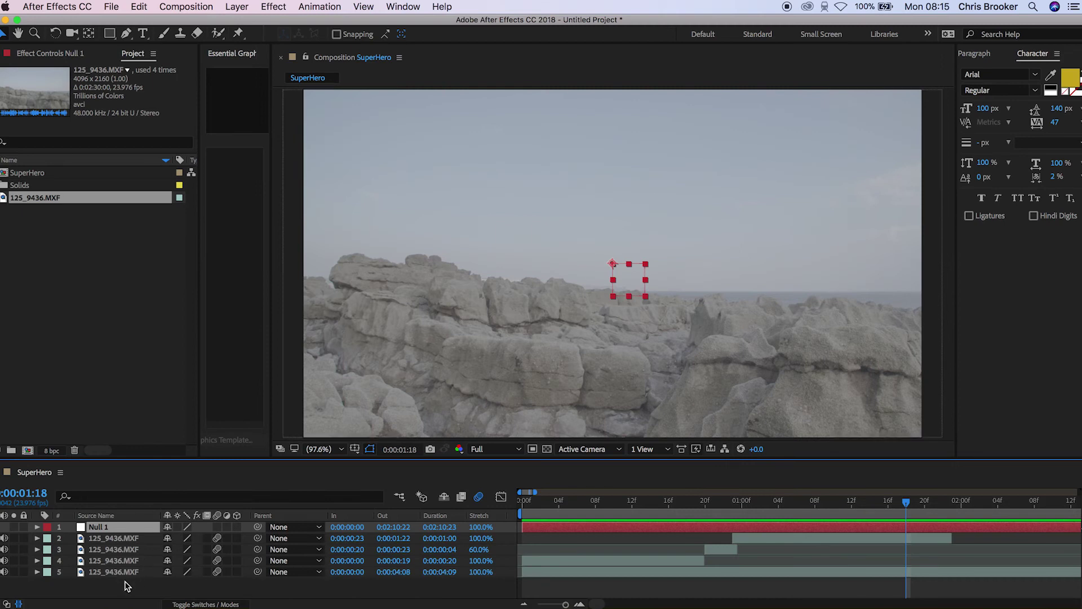
drag(124, 590, 128, 543)
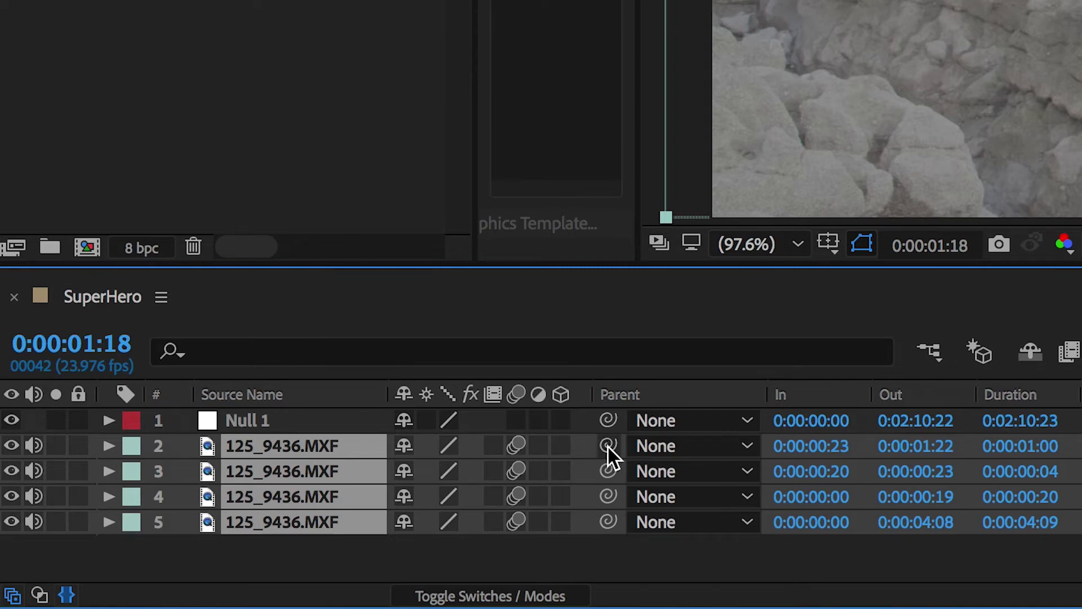
drag(608, 446, 313, 421)
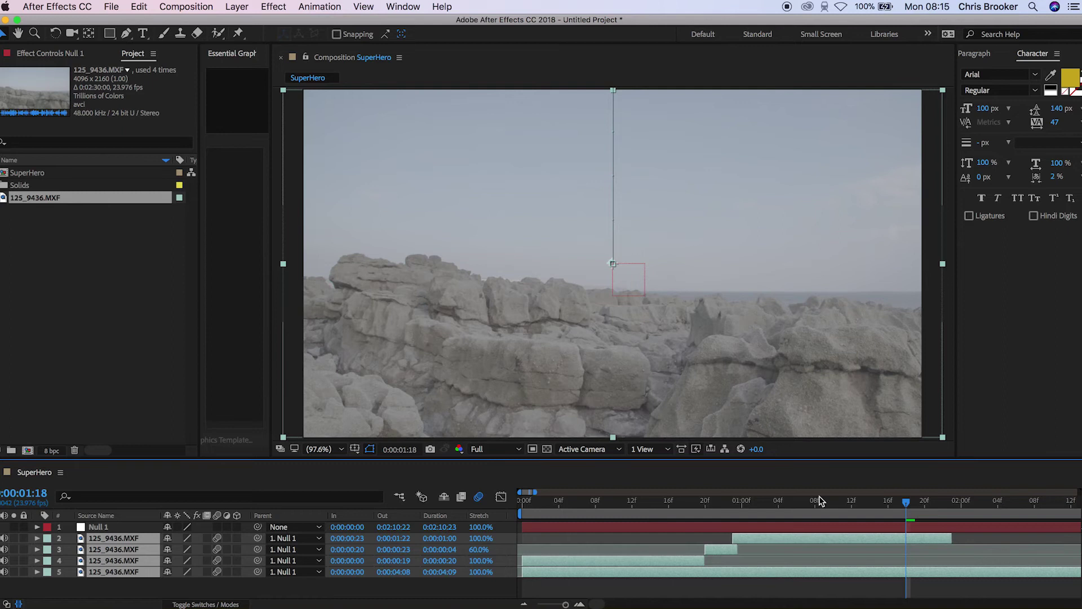
- Add Scale and Position keyframes to the null object at 0:00:00:00
drag(881, 505, 499, 545)
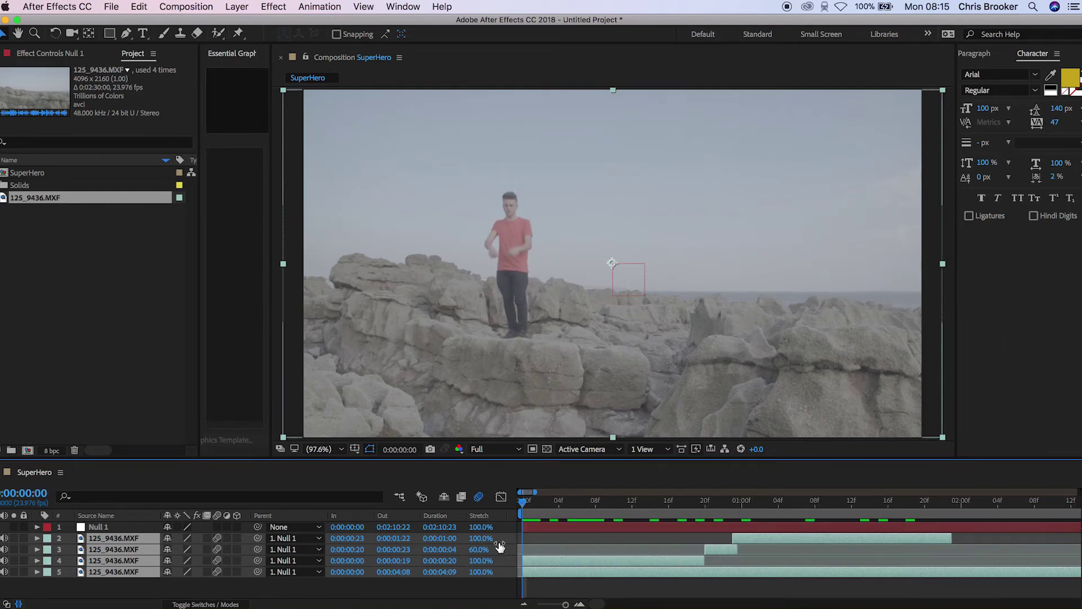
click(547, 523)
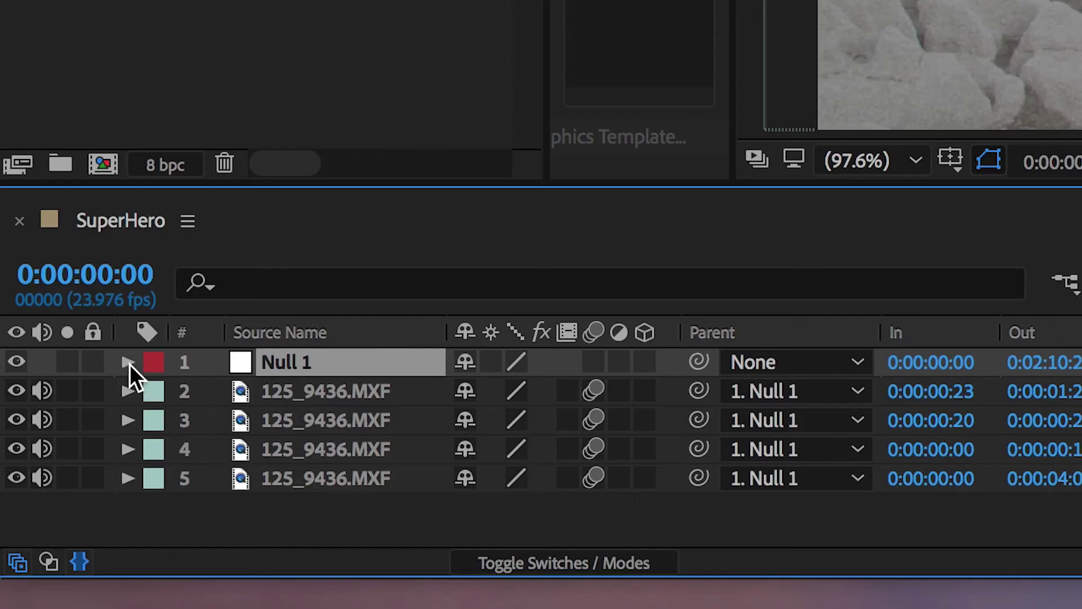
click(37, 527)
click(159, 394)
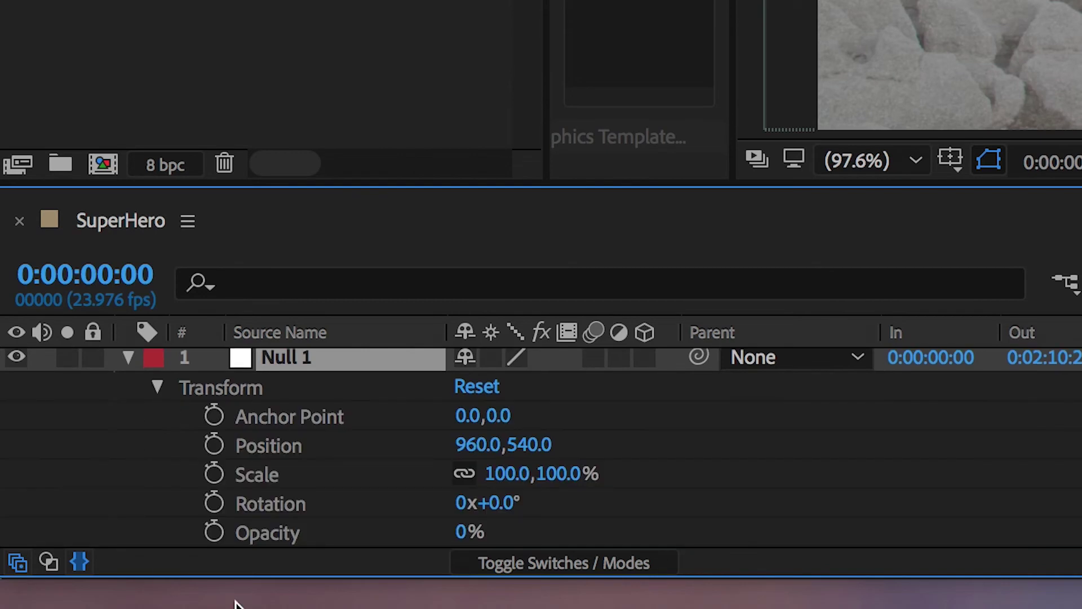
click(212, 475)
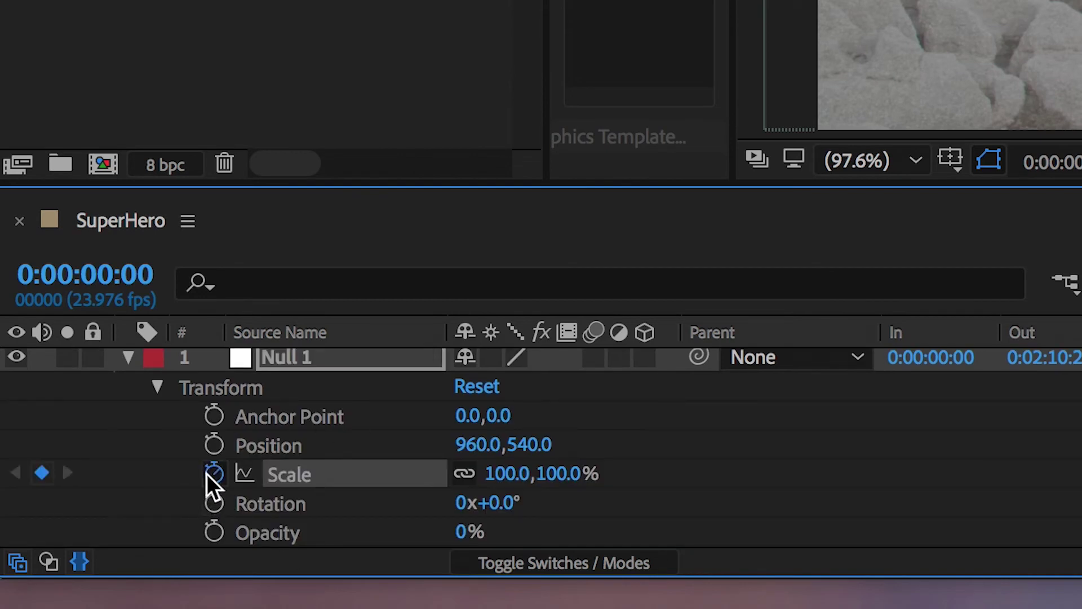
click(212, 447)
- At 0:00:01:10, keyframe the null's Scale at 120% and increase its Y Position to shift the footage down
drag(900, 500, 834, 502)
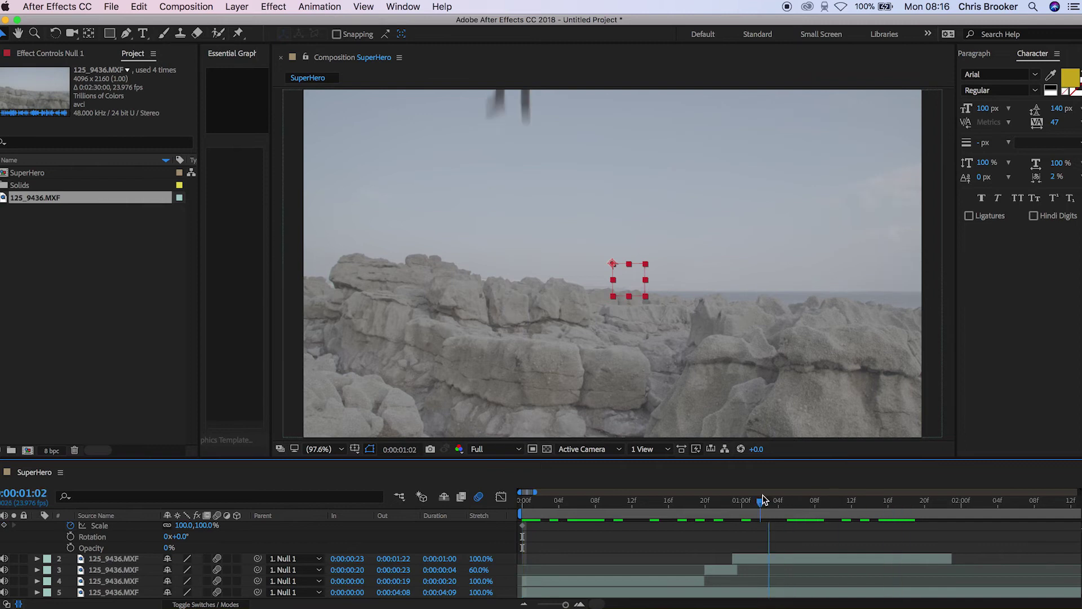
scroll(810, 542, up, 2)
click(186, 573)
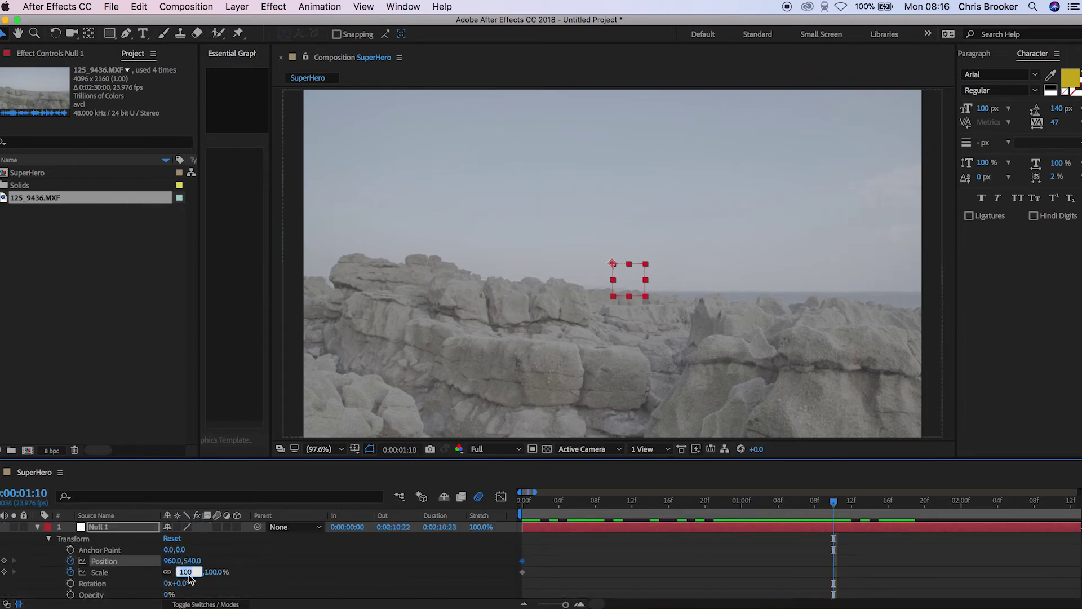
text(120)
key(Return)
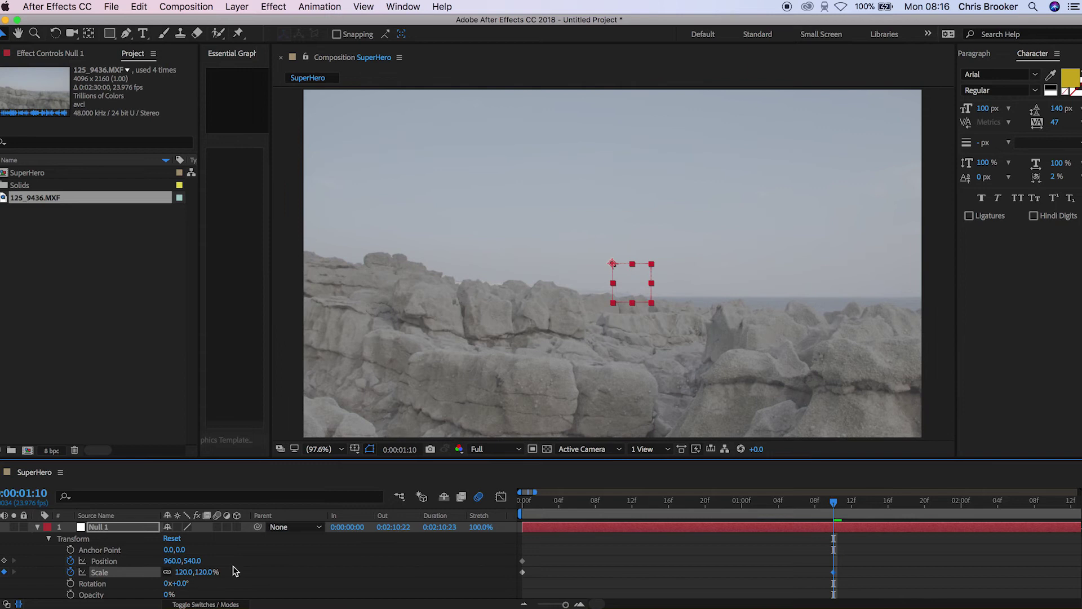
drag(191, 561, 265, 557)
- Play back the take-off with the animated camera move from the start of the composition
drag(821, 500, 345, 563)
key(space)
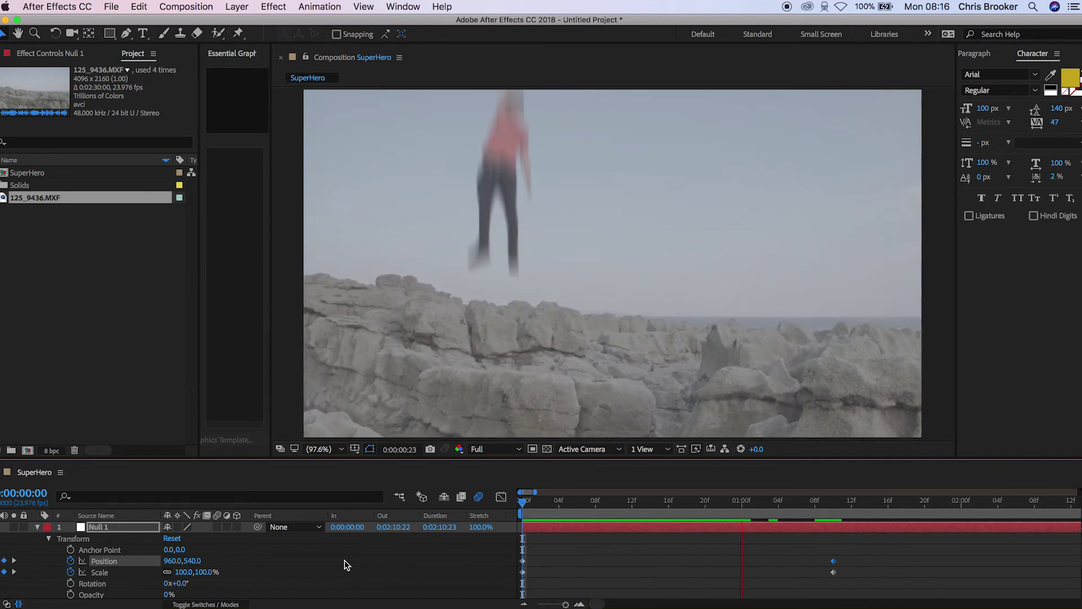
key(space)
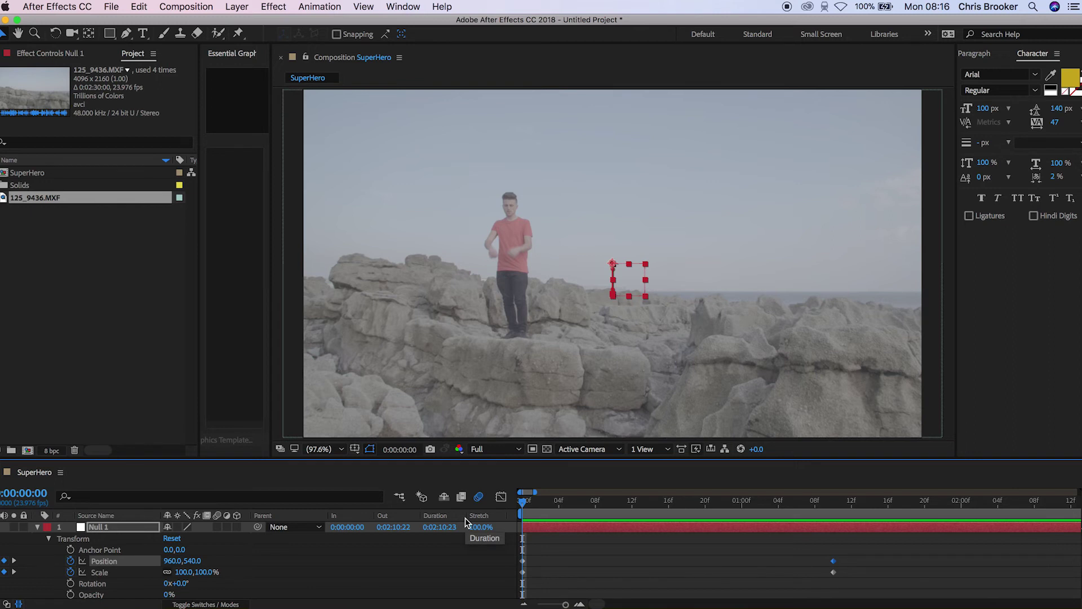
- At 0:00:00:22, add Position, Scale and Rotation keyframes to the null object
drag(618, 500, 723, 509)
click(5, 561)
click(4, 573)
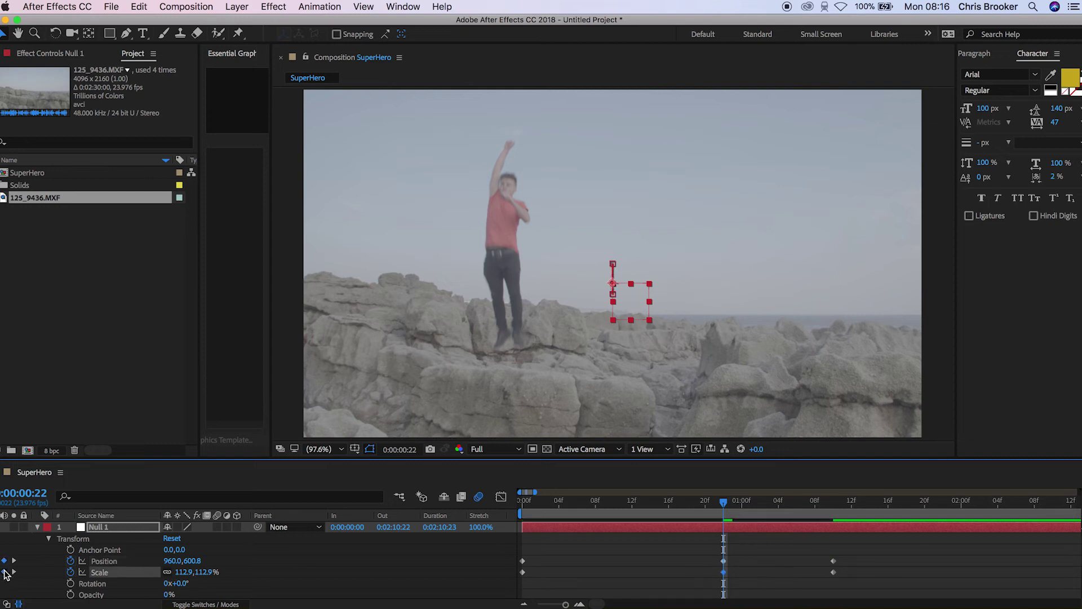
click(70, 583)
- Bracket the take-off moment with Position, Scale and Rotation keyframes on the null at 0:00:00:20 and 0:00:01:01, keeping the current values
drag(722, 503, 705, 503)
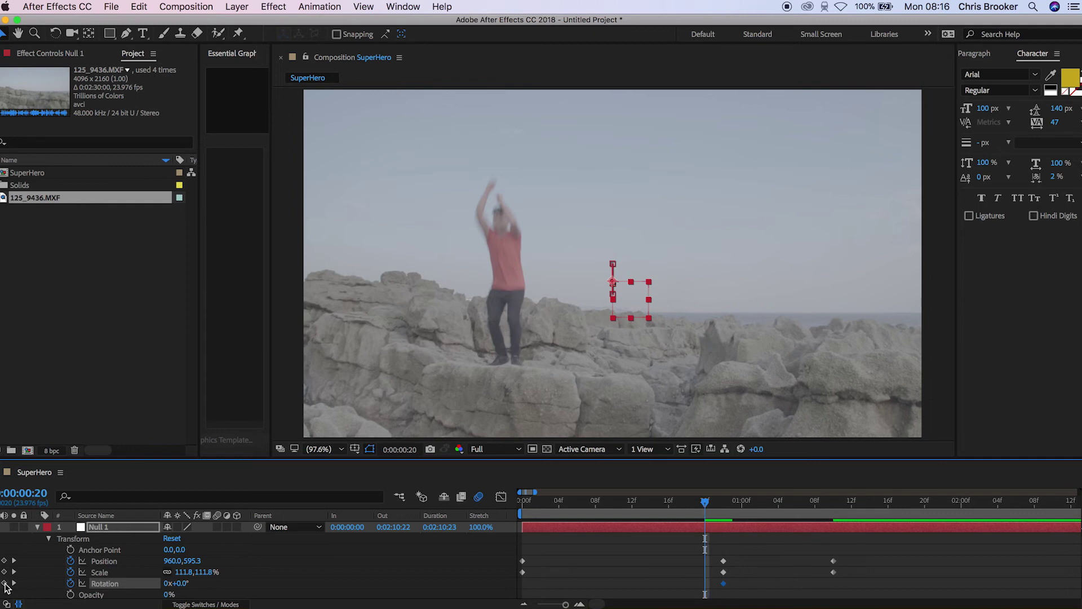
click(5, 572)
click(4, 561)
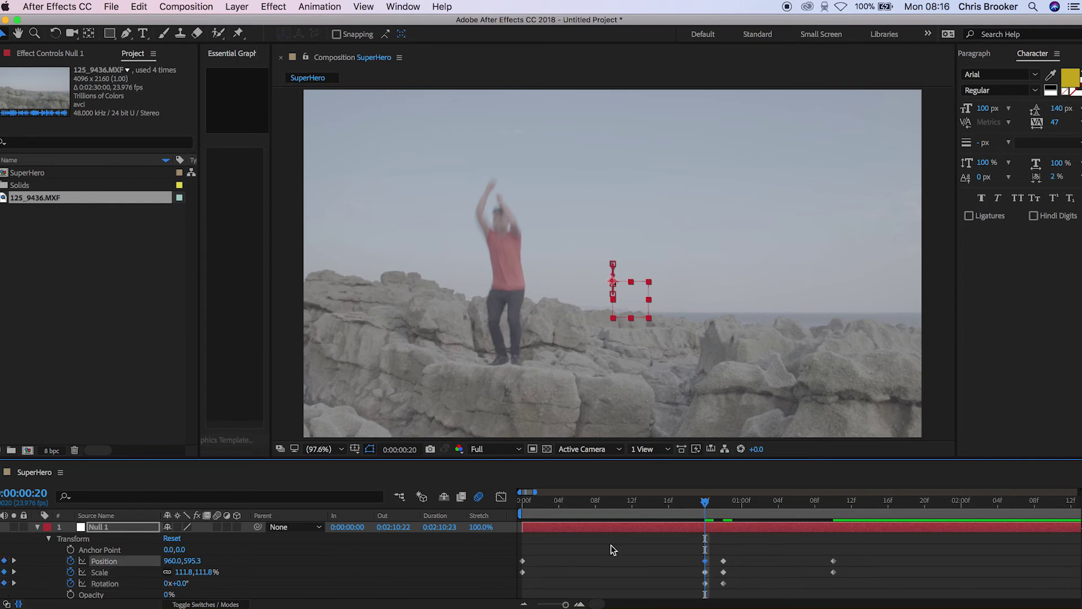
drag(724, 506, 749, 509)
click(5, 561)
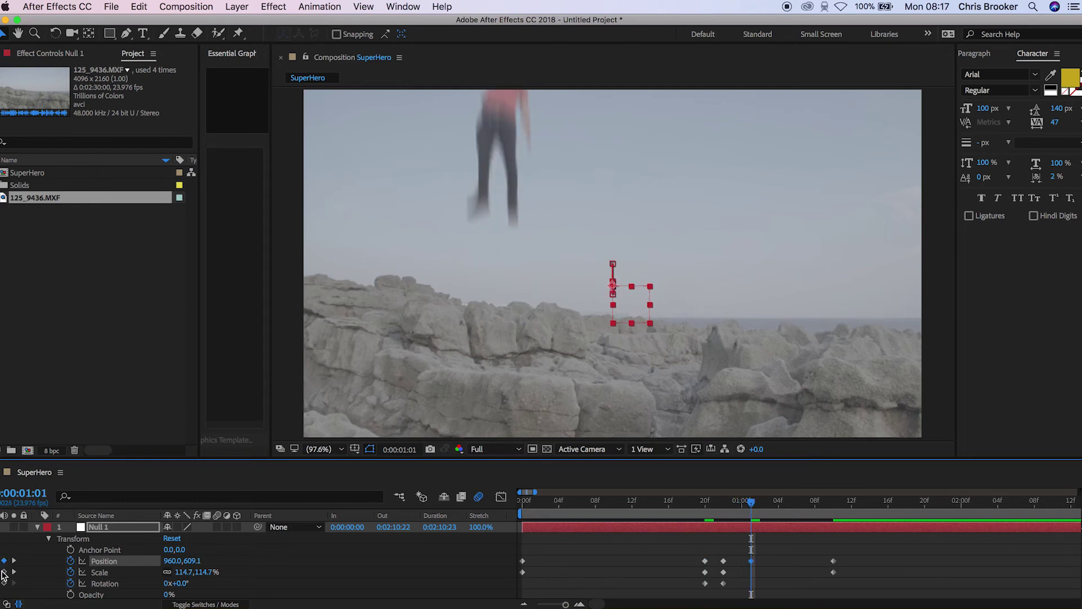
click(4, 573)
click(5, 584)
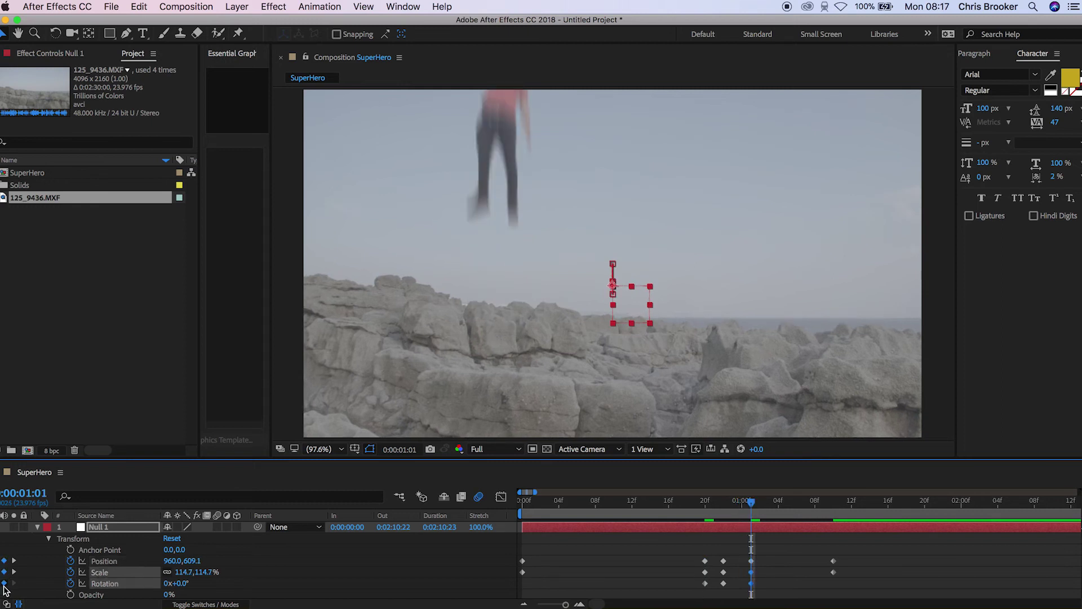
- At 0:00:00:22, set the null's Scale to 140% and its Rotation to 5°
click(724, 503)
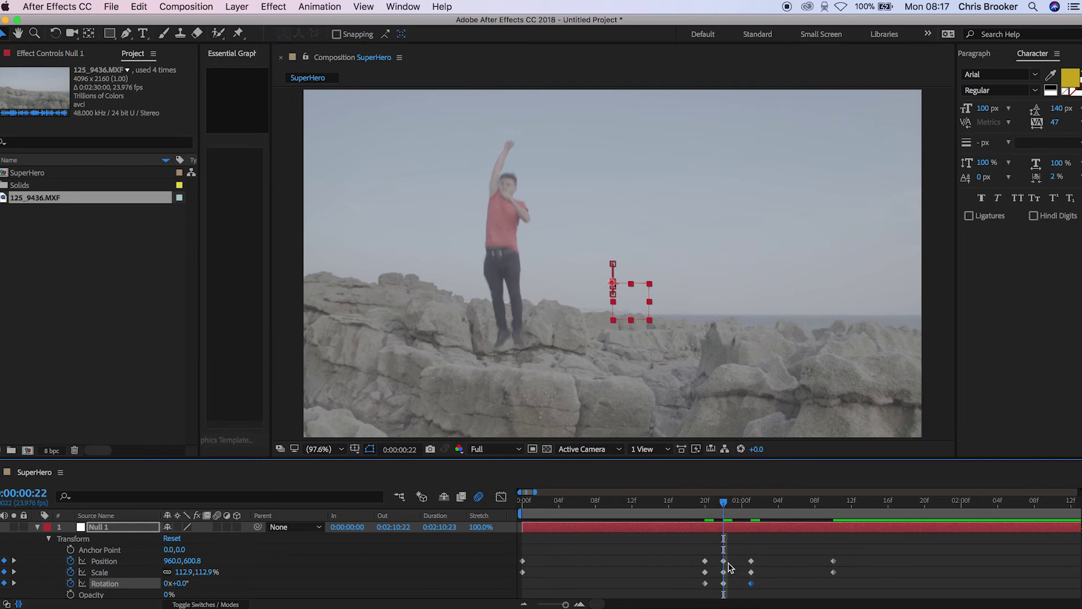
click(181, 571)
text(140)
key(Return)
click(181, 584)
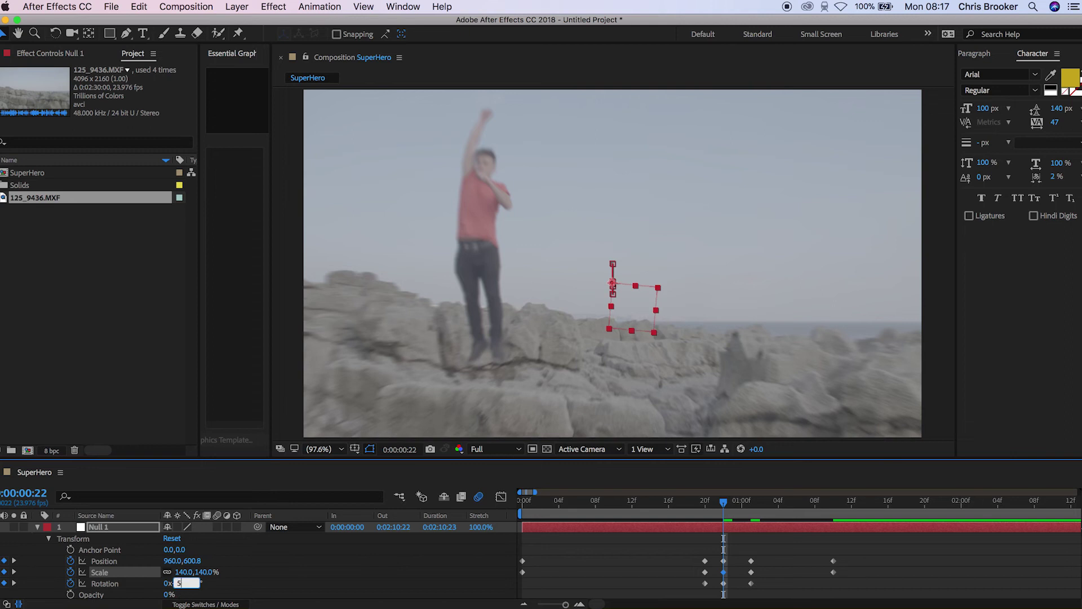
key(Return)
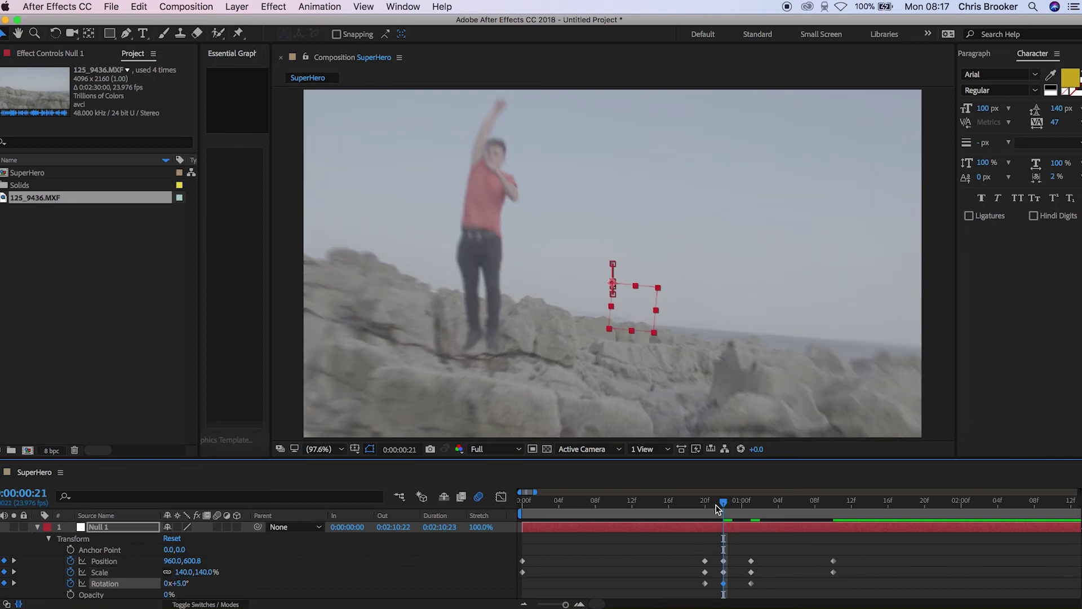
- Keyframe the null's Rotation at -2° at both 0:00:00:21 and 0:00:00:23 to create a camera shake
click(714, 506)
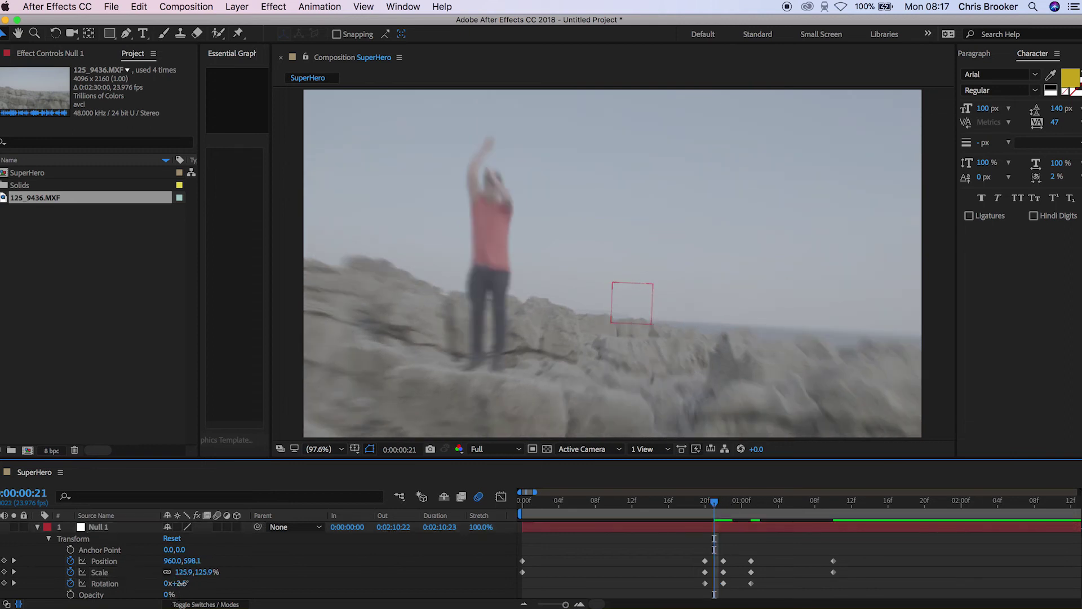
text(-2)
key(Return)
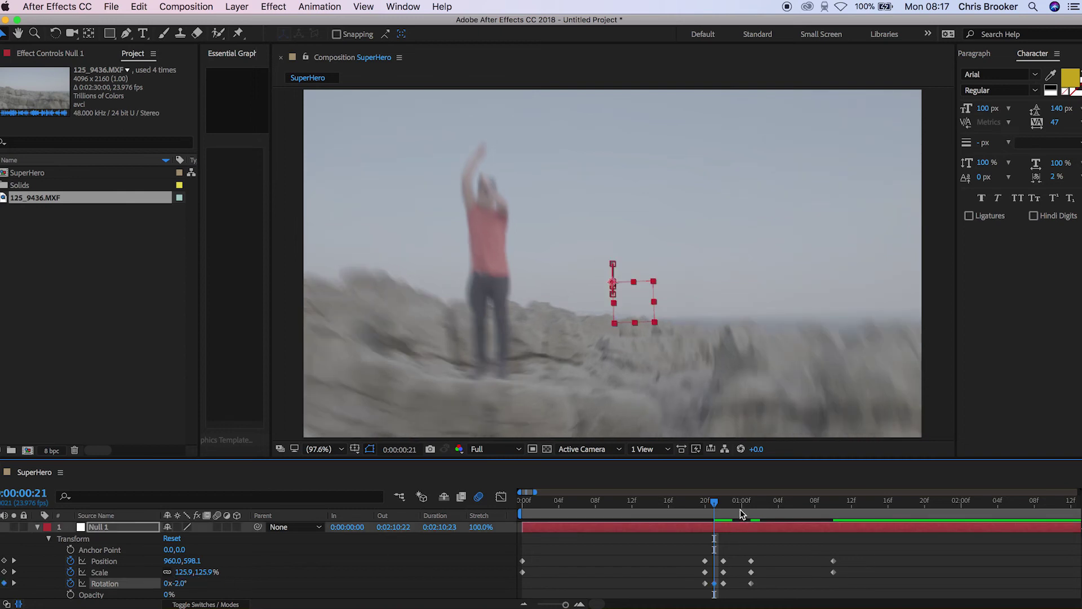
click(735, 510)
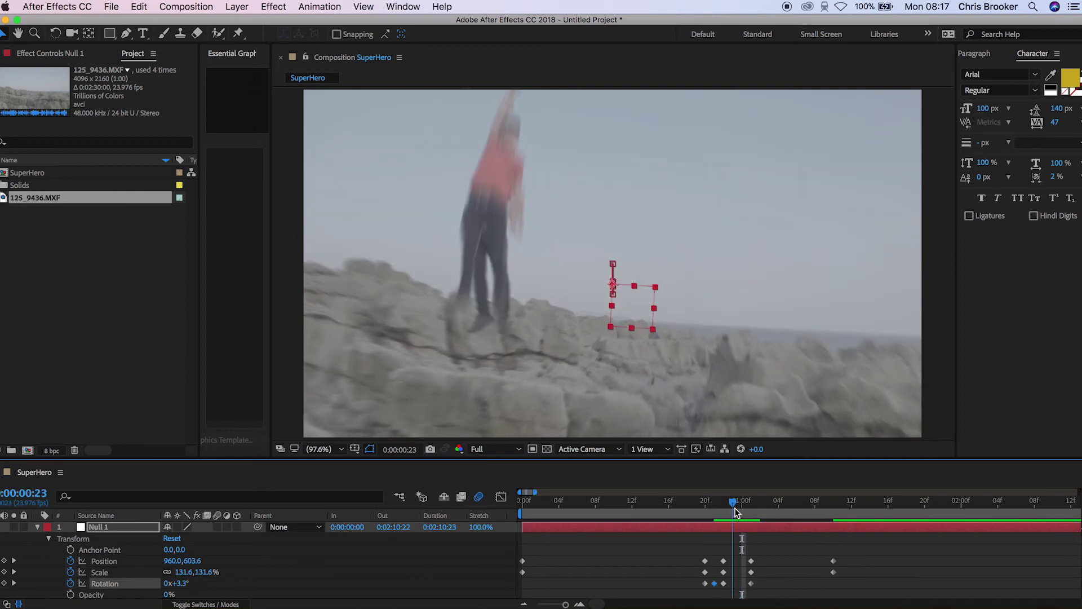
click(181, 585)
text(-2)
key(Return)
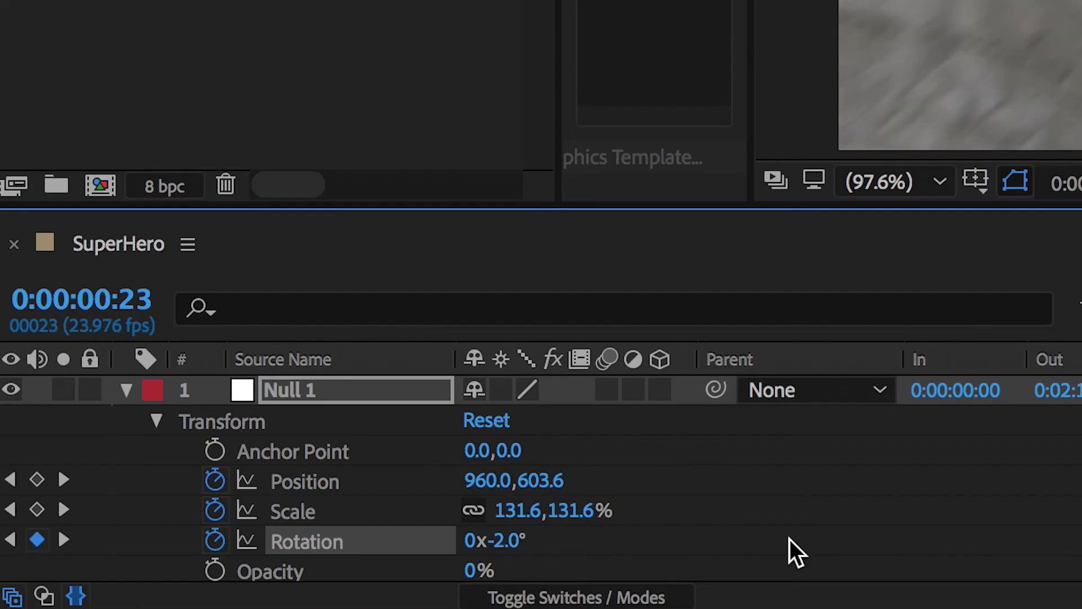
- Play back the take-off with the camera shake, including from the start of the composition
drag(729, 501, 615, 519)
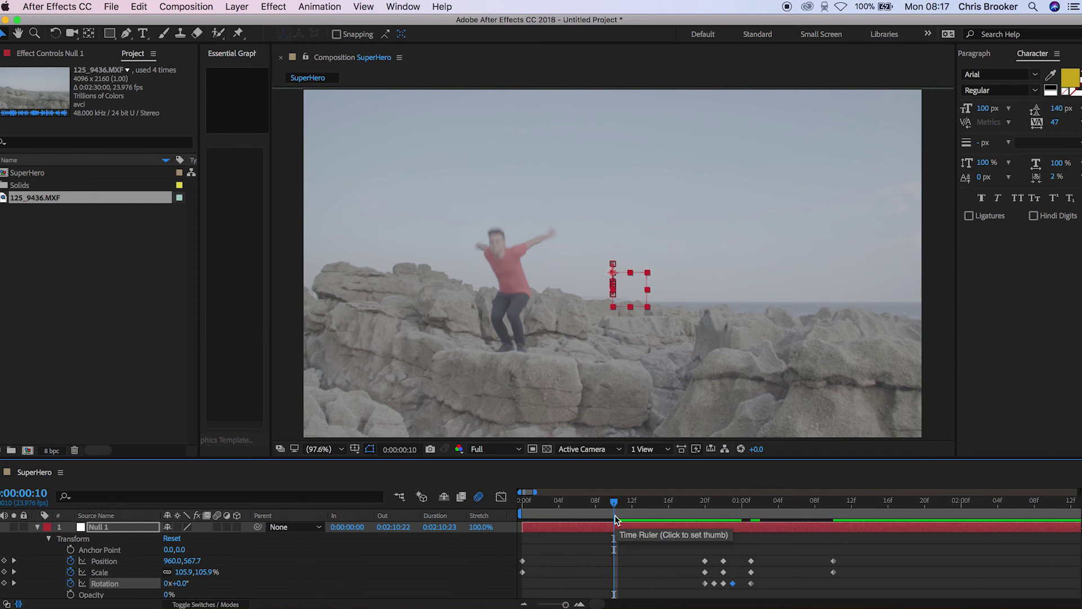
key(space)
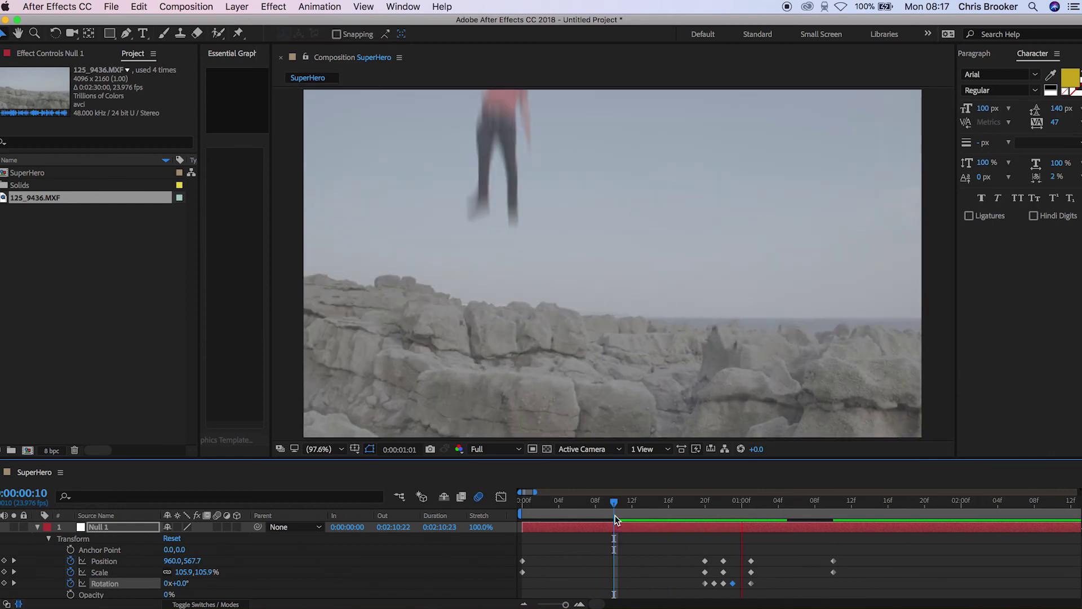
key(Home)
key(minus)
key(minus)
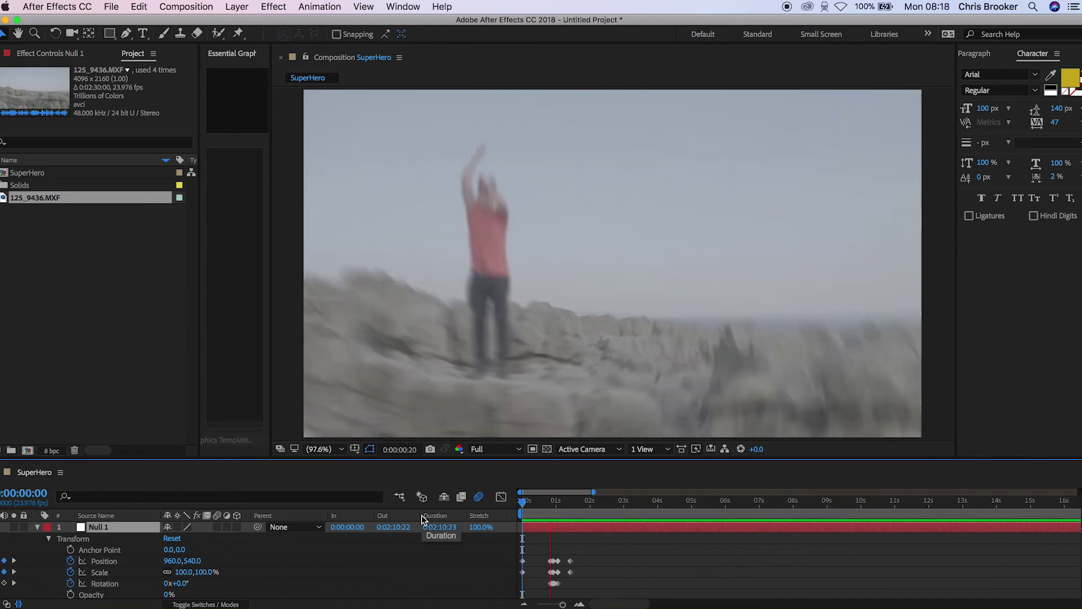